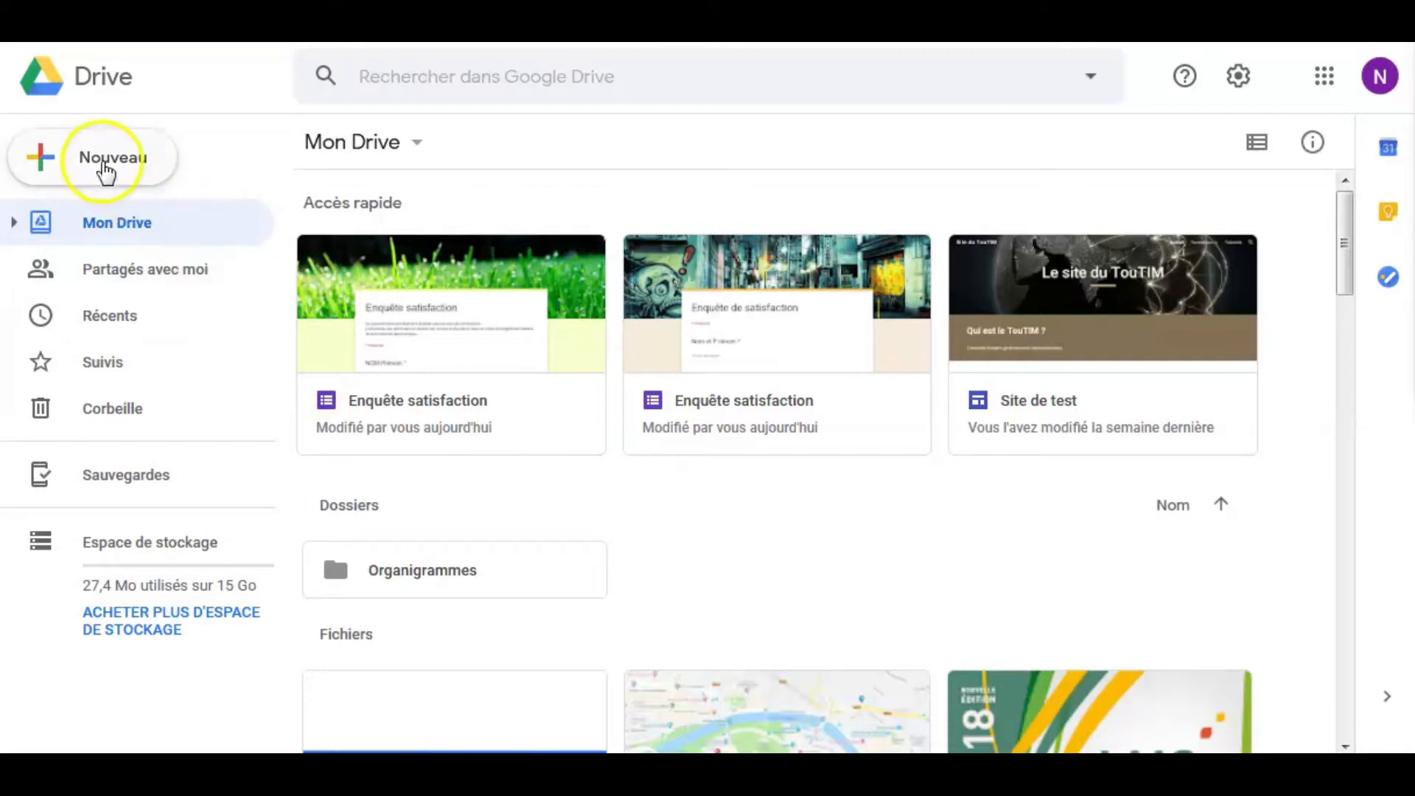
# Create a new blank Google Forms form (Formulaire vierge) in Mon Drive
pyautogui.click(96, 162)
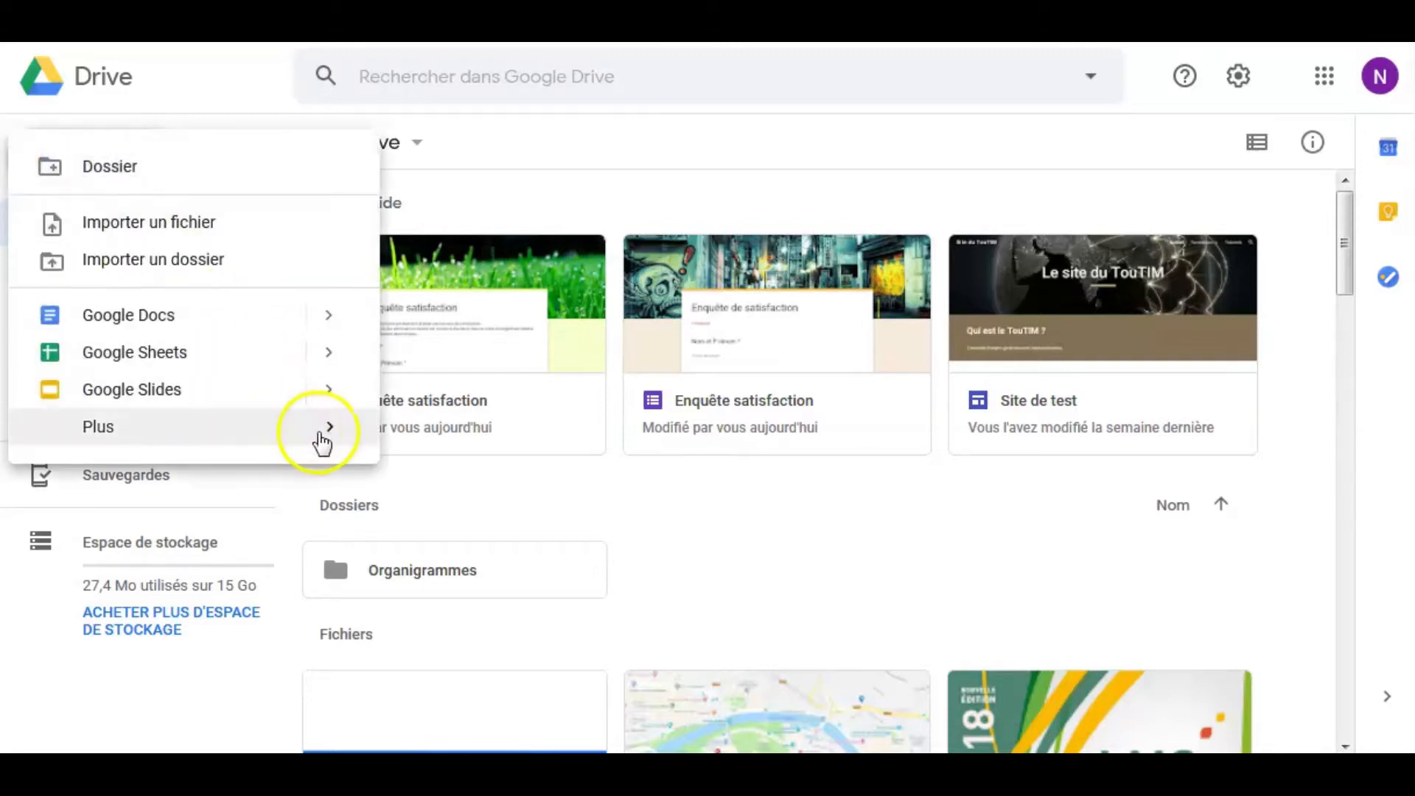
pyautogui.moveTo(363, 440)
pyautogui.moveTo(702, 469)
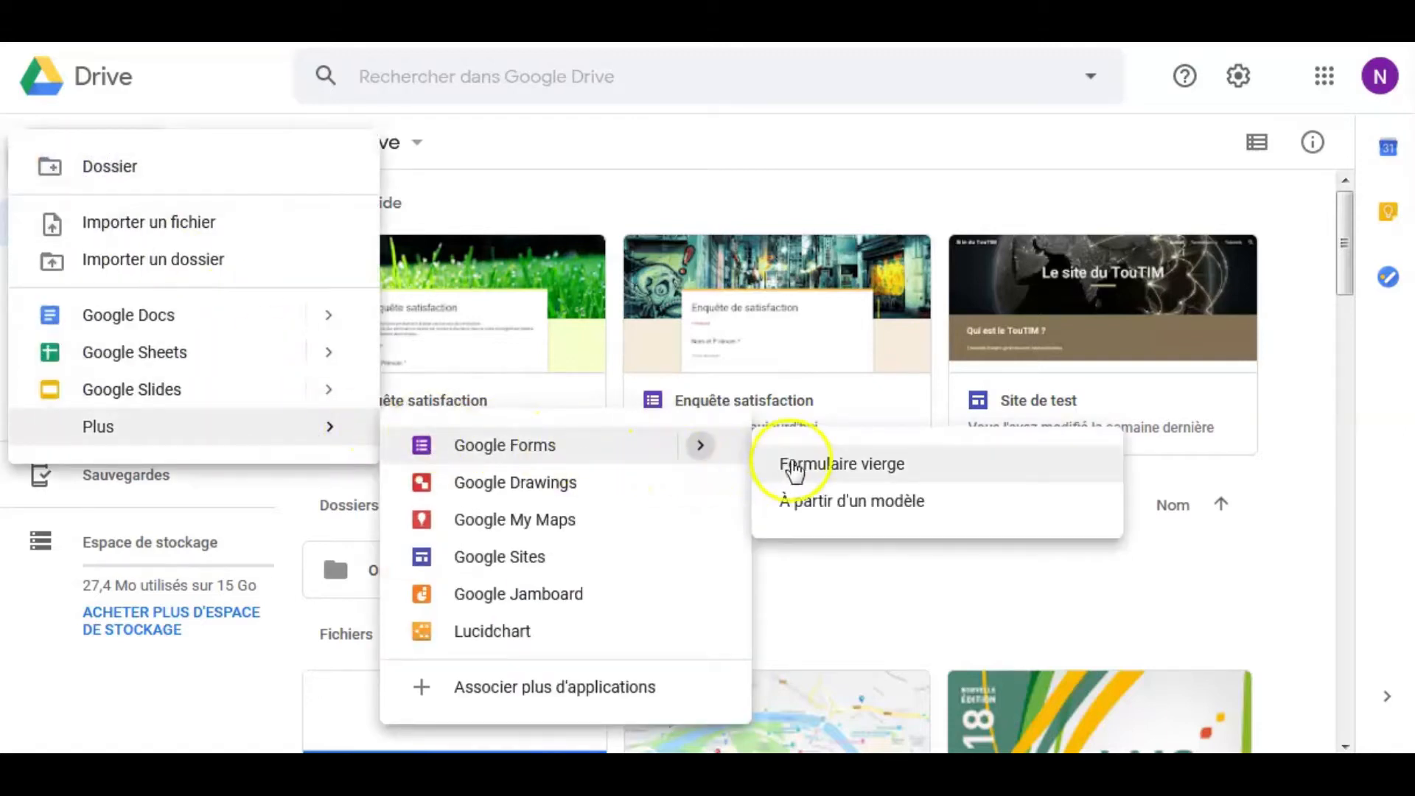
pyautogui.click(862, 466)
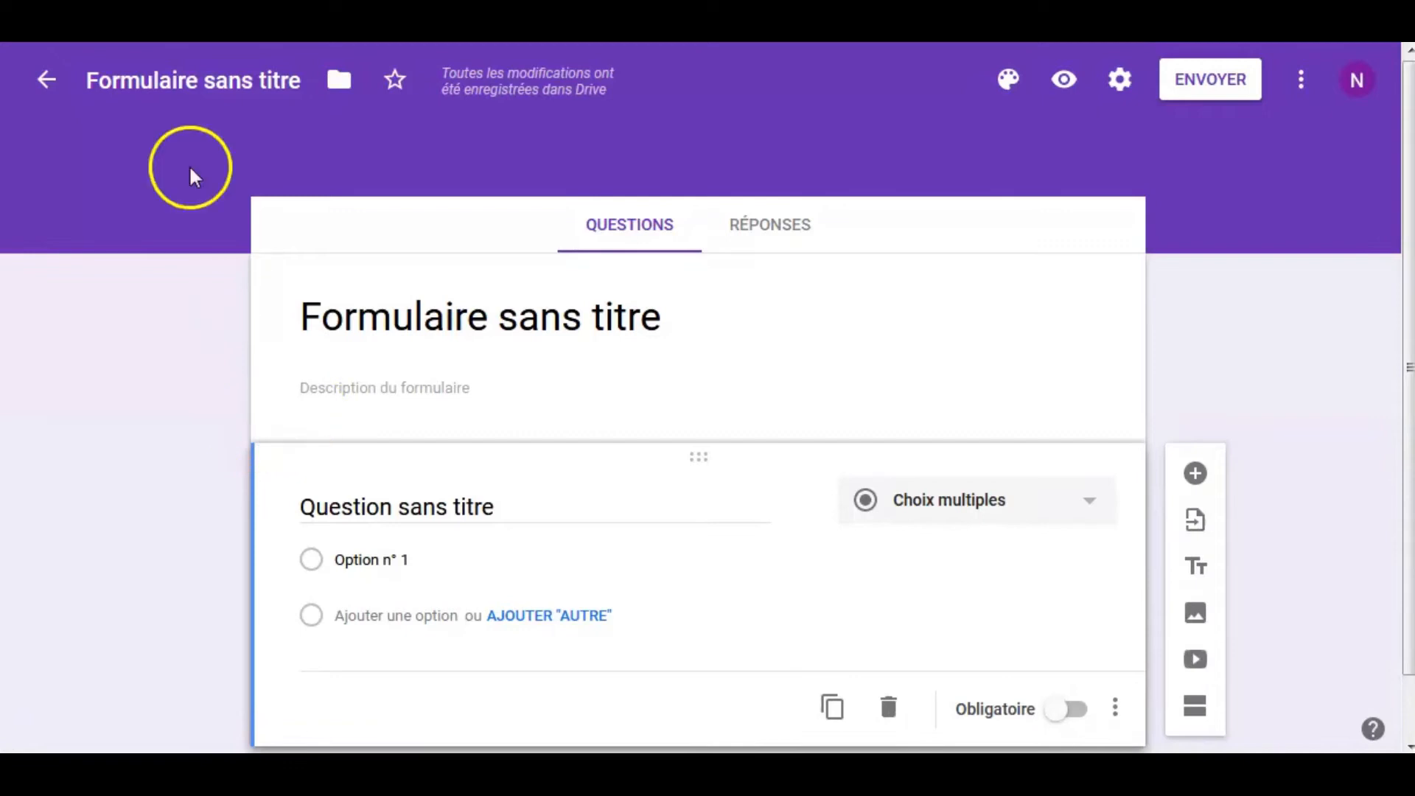
# Rename the untitled form as "Enquête satisfaction"
pyautogui.click(213, 81)
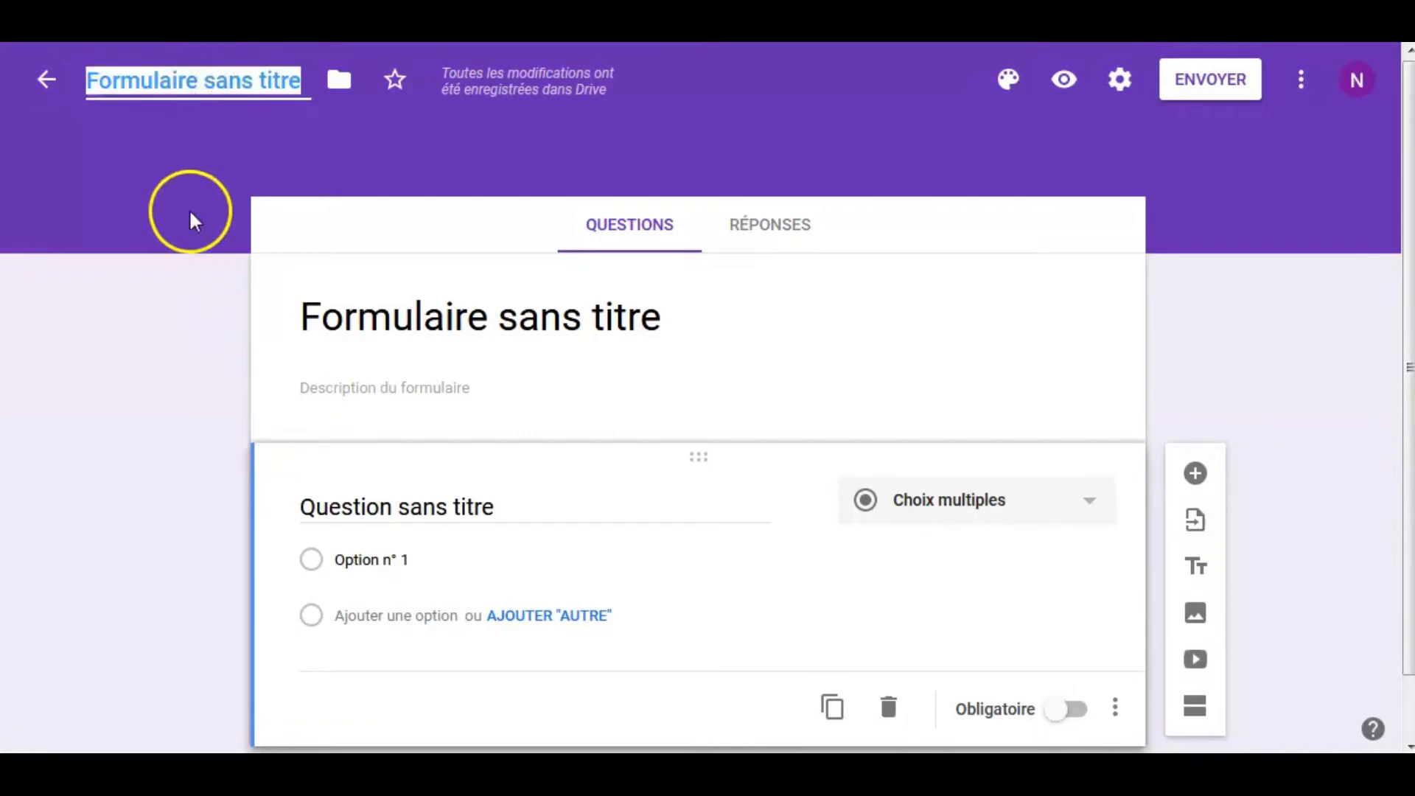
pyautogui.write('En')
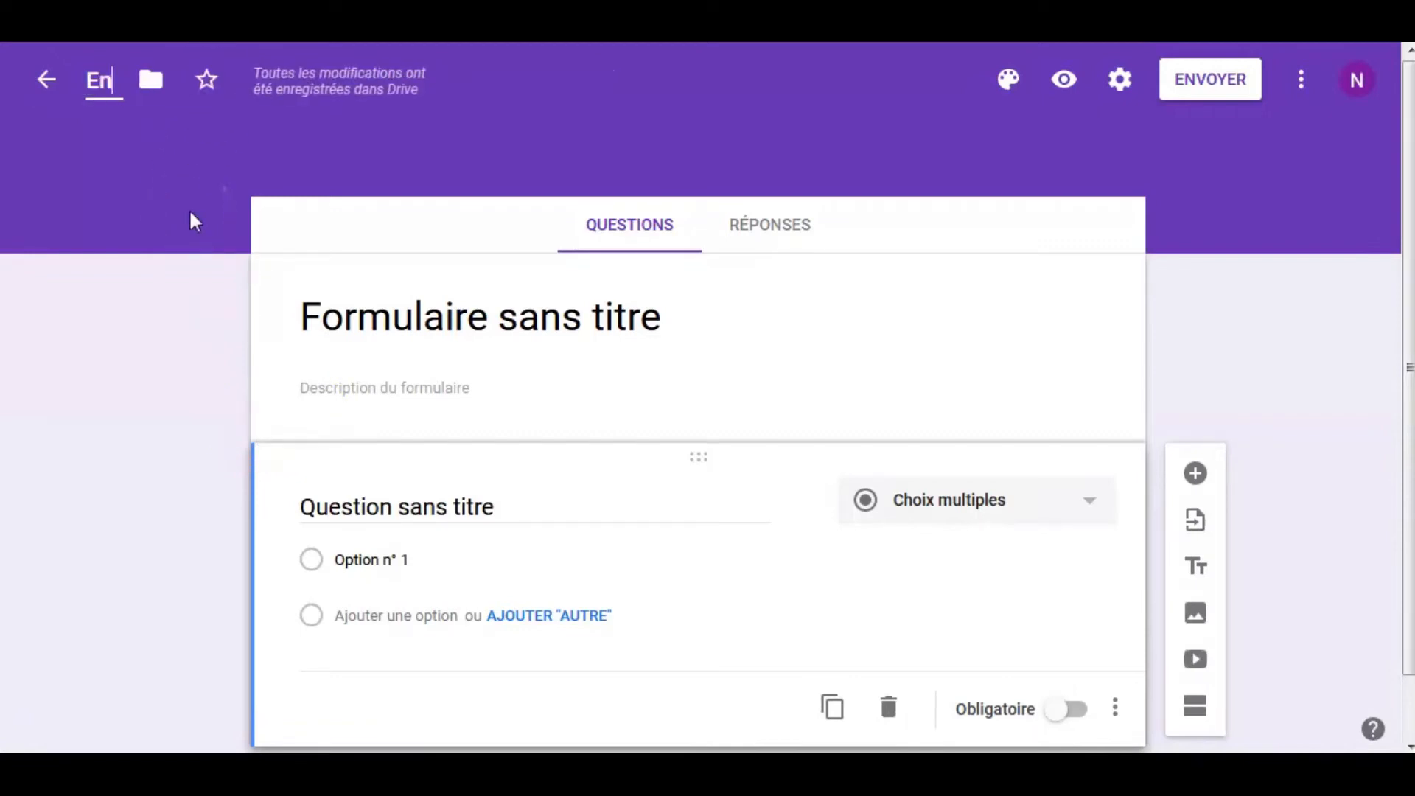
pyautogui.write('quête')
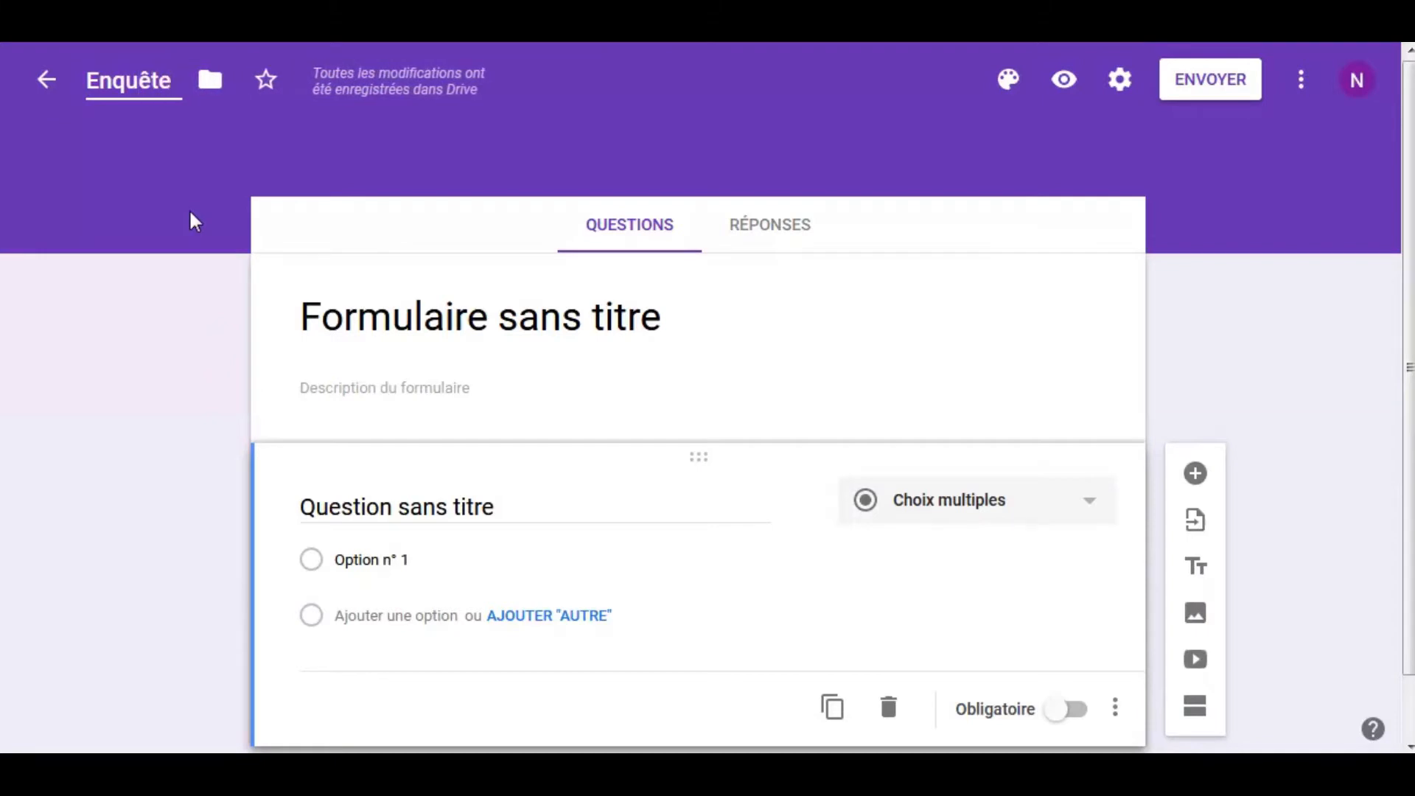
pyautogui.write(' satisfaction')
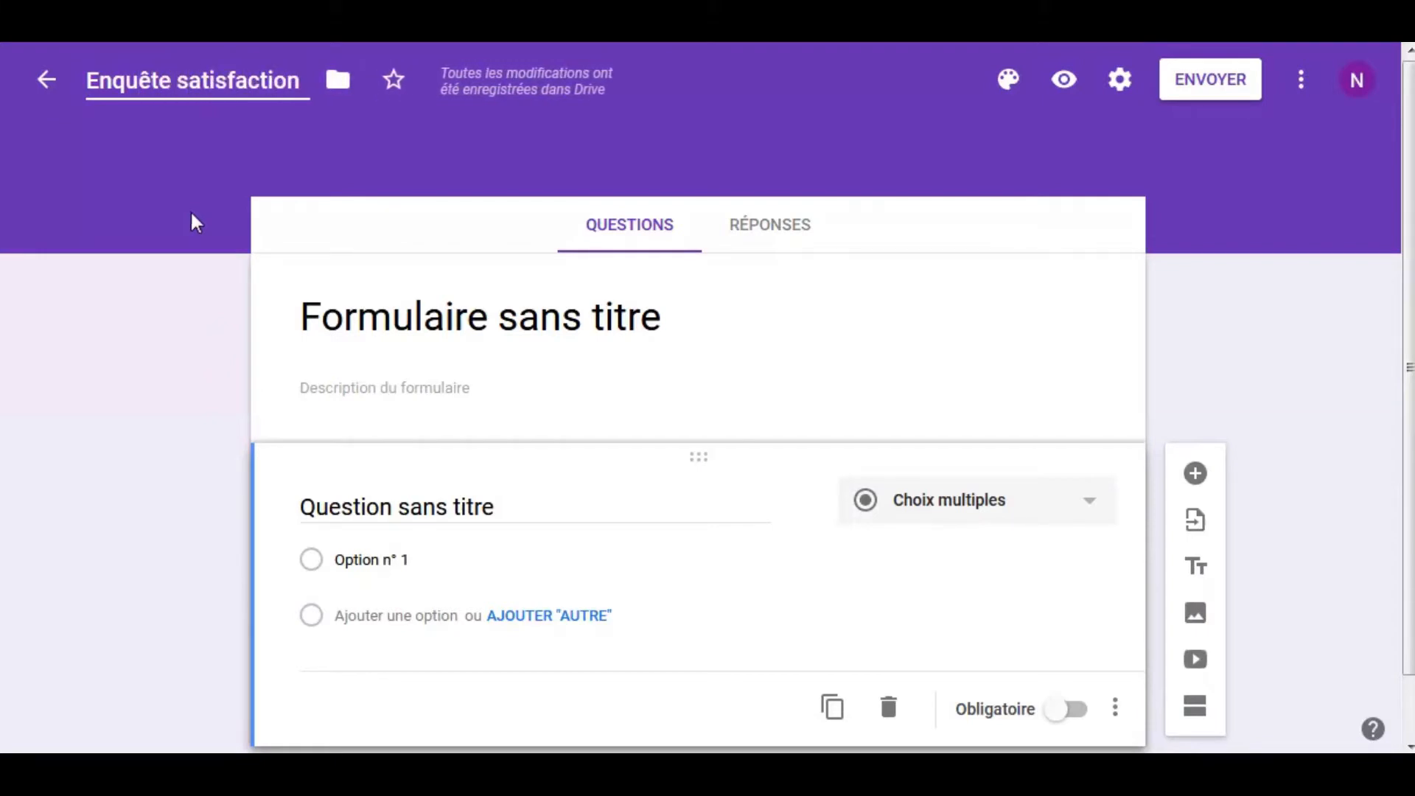
pyautogui.click(993, 162)
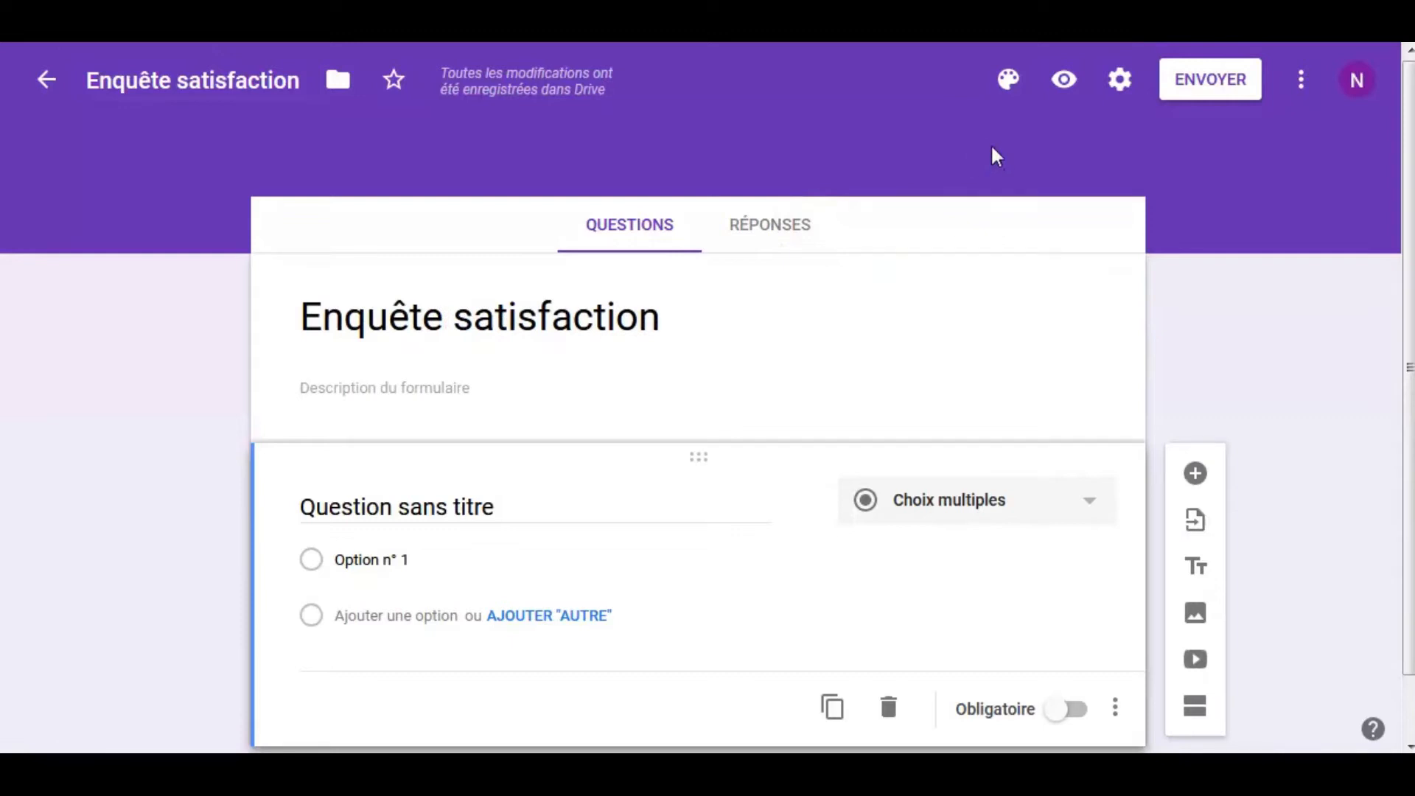
# Import the photo Fond Enquête.jpg as the form's header image, adjust its crop area and apply it
pyautogui.click(1013, 85)
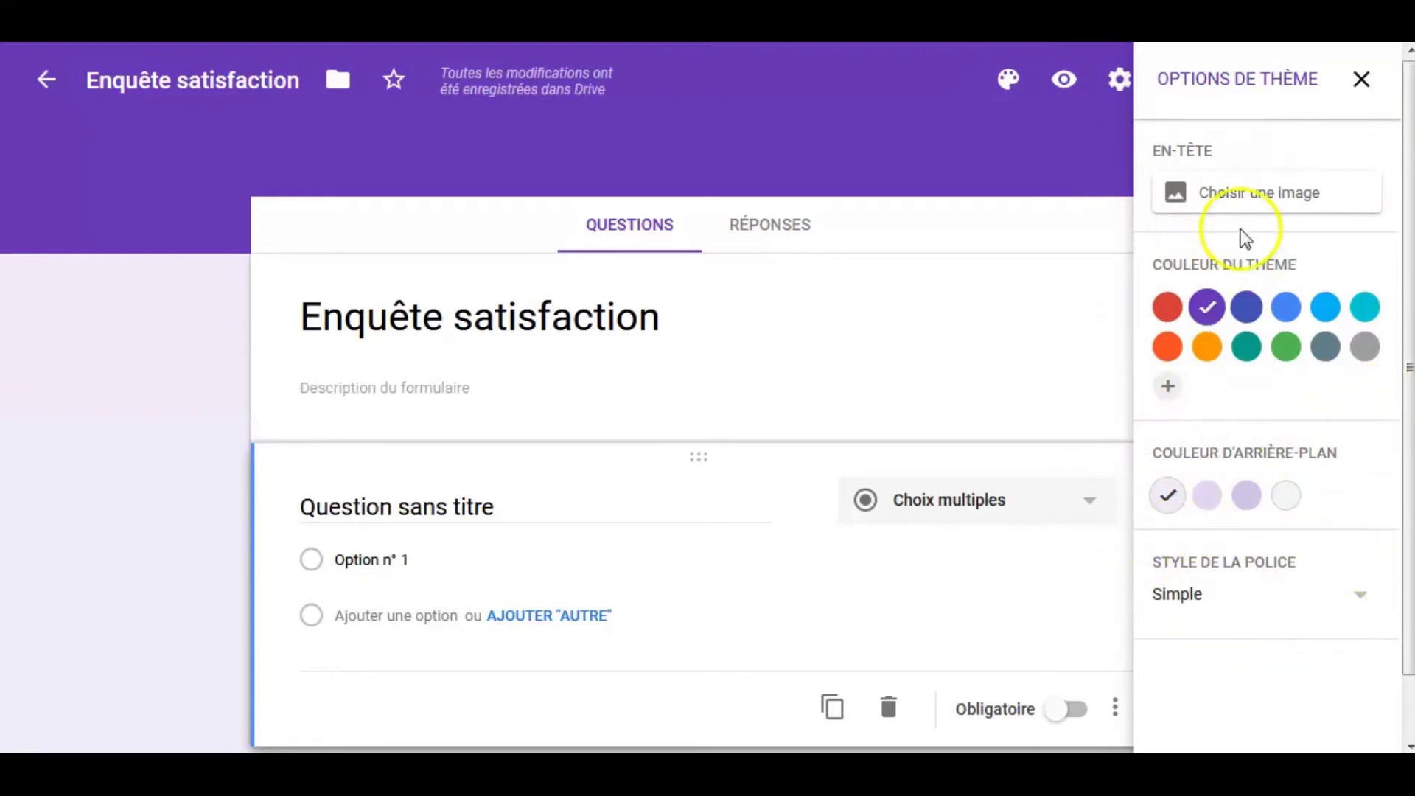
pyautogui.click(1244, 205)
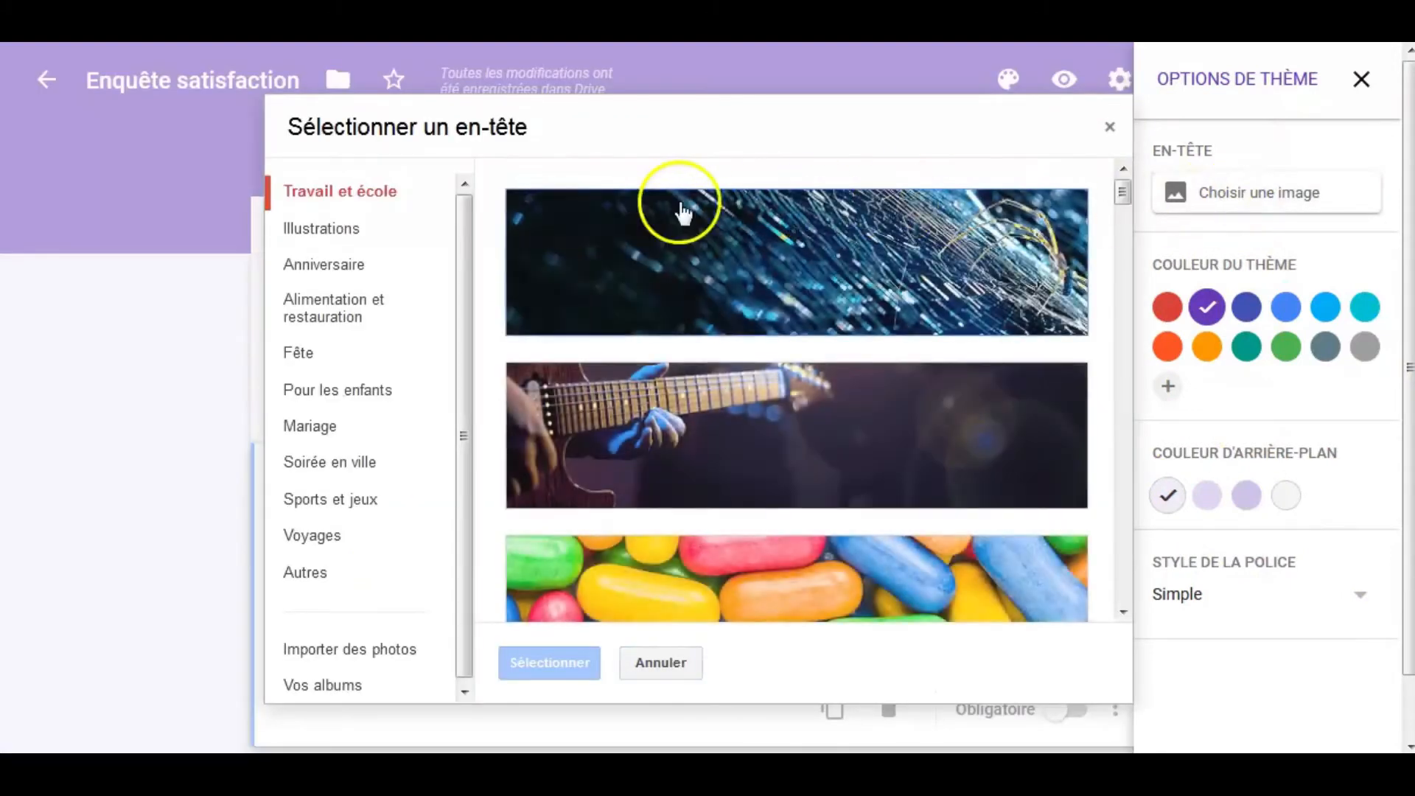
pyautogui.moveTo(1120, 190)
pyautogui.mouseDown()
pyautogui.moveTo(1132, 314)
pyautogui.moveTo(1121, 180)
pyautogui.mouseUp()
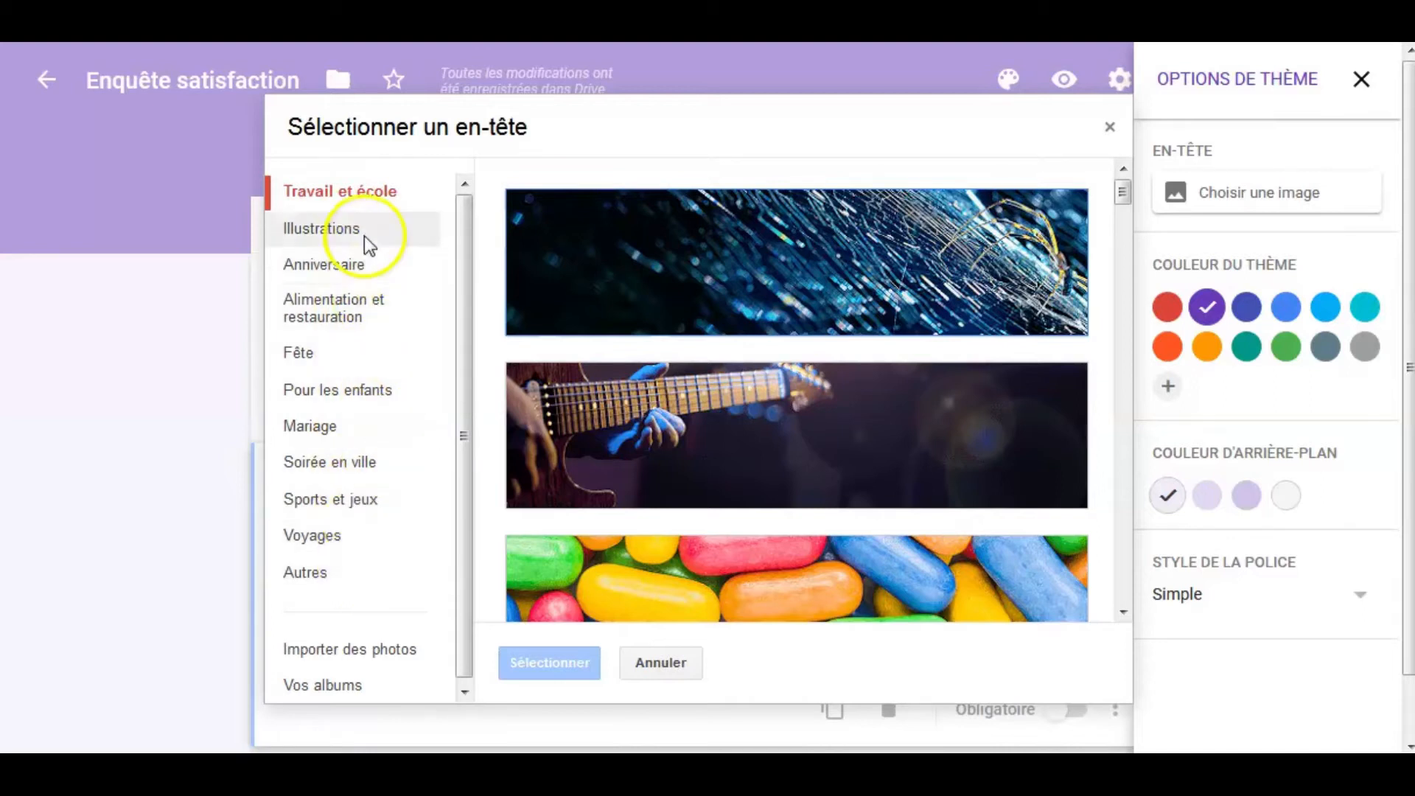
pyautogui.click(360, 663)
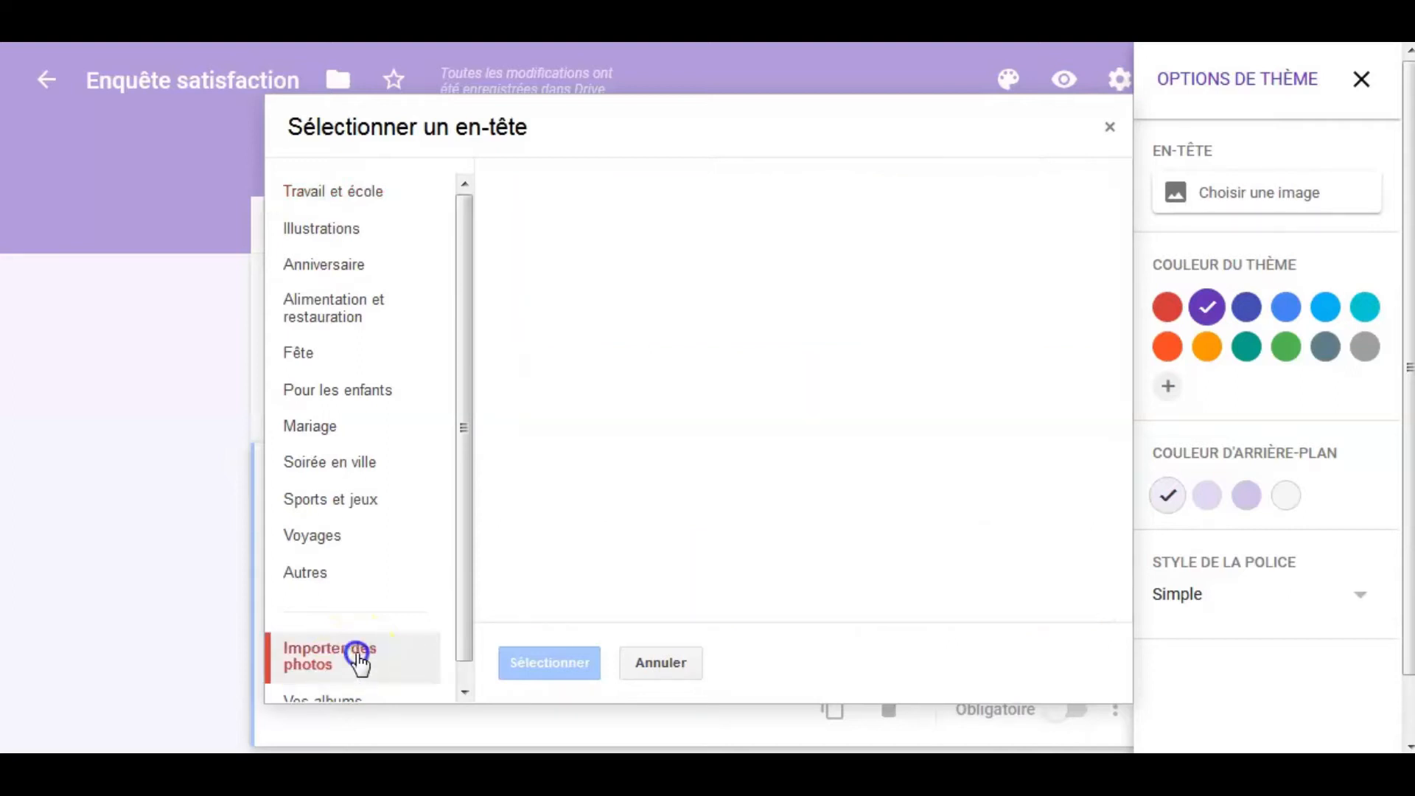
pyautogui.moveTo(1407, 457); pyautogui.dragTo(825, 348)
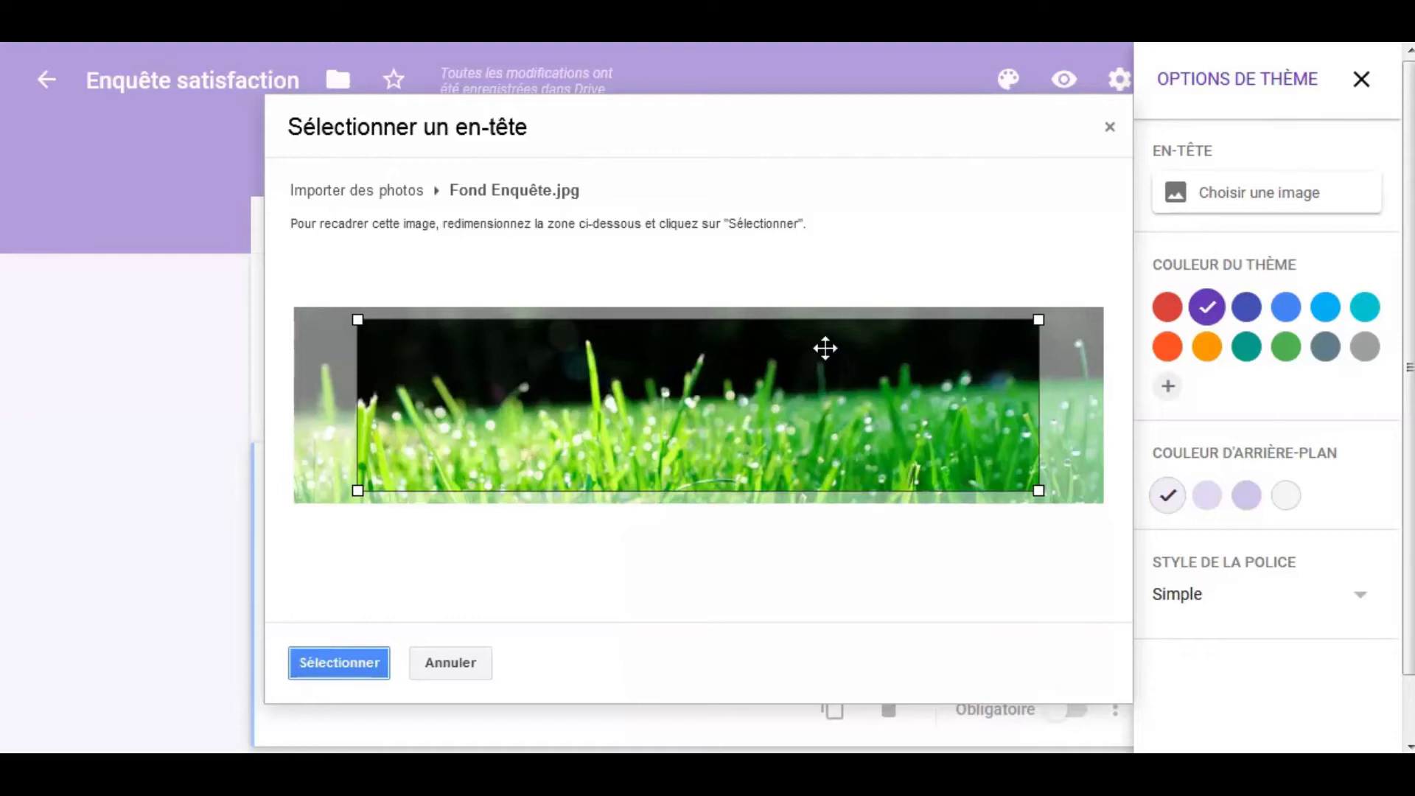
pyautogui.moveTo(505, 357)
pyautogui.mouseDown()
pyautogui.moveTo(477, 379)
pyautogui.moveTo(490, 366)
pyautogui.mouseUp()
pyautogui.click(339, 667)
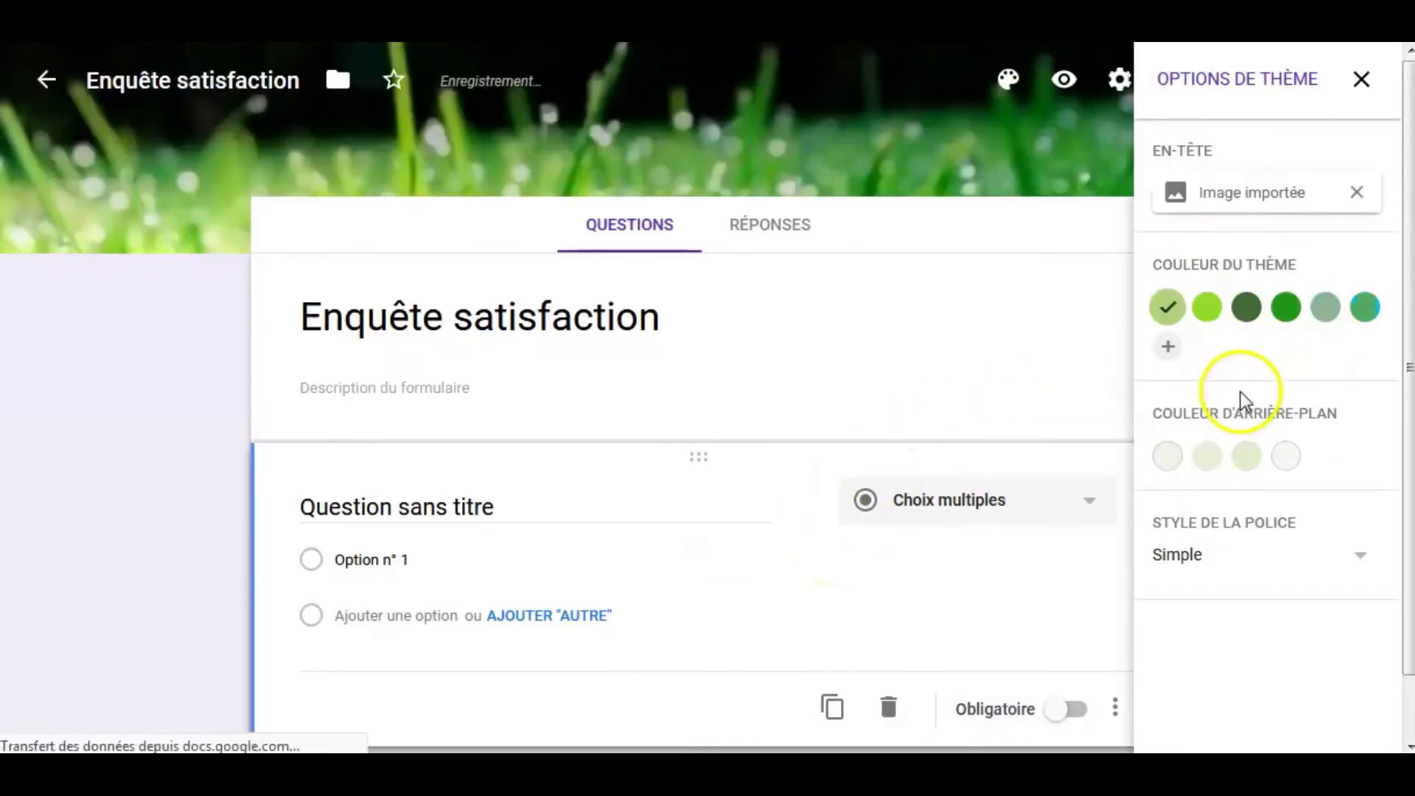
# Add the custom bright green #8cff00 as theme colour and choose the darkest green background shade
pyautogui.click(1170, 351)
pyautogui.click(1212, 444)
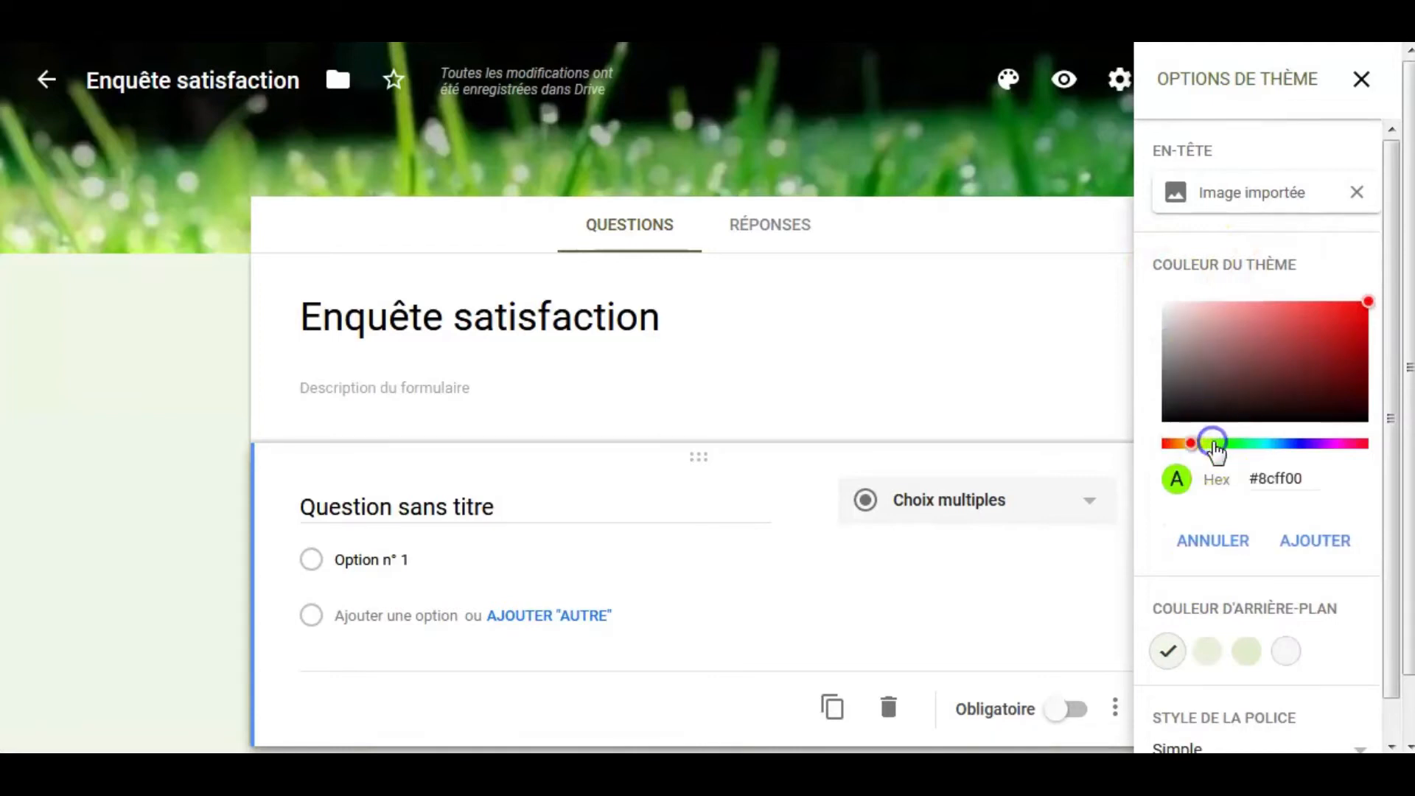
pyautogui.click(1320, 543)
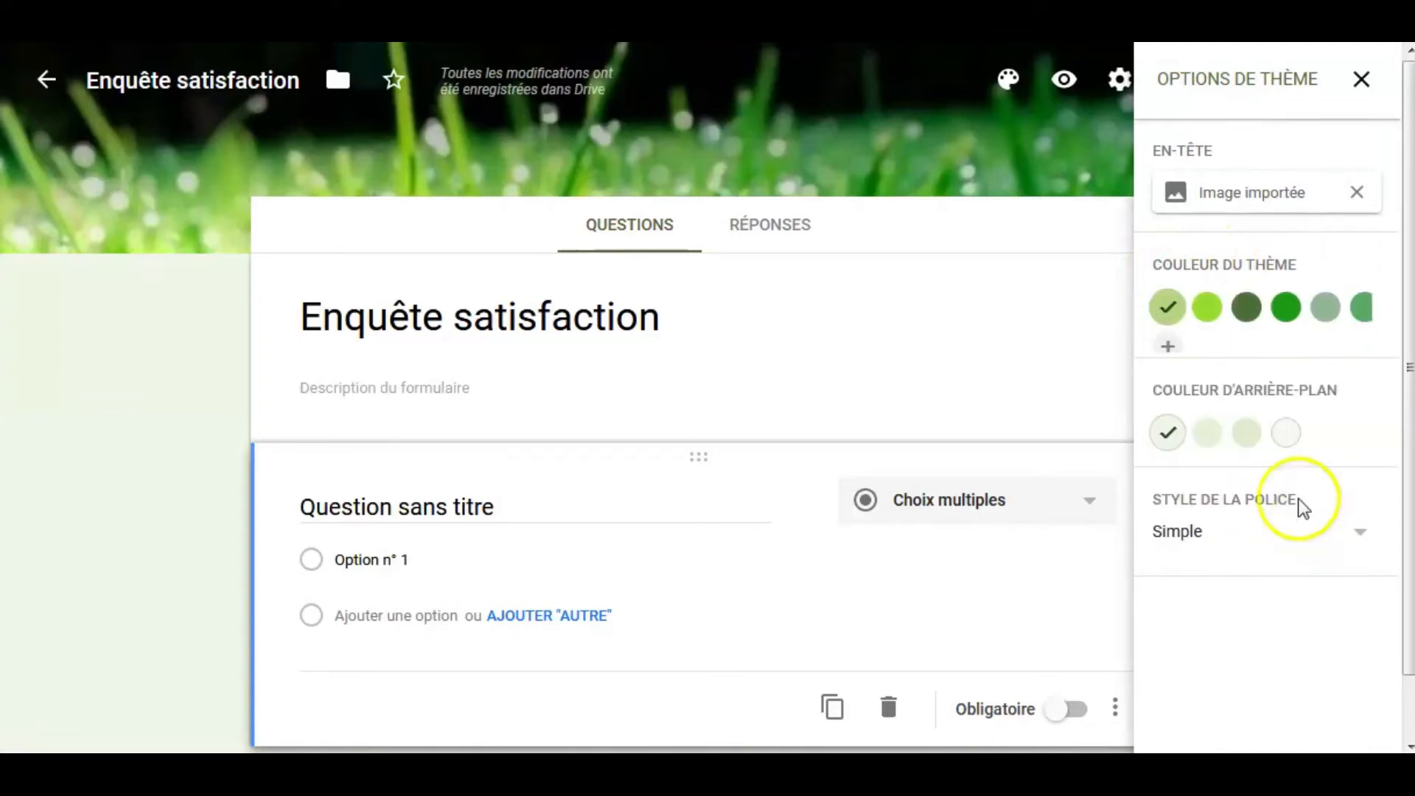
pyautogui.click(1248, 457)
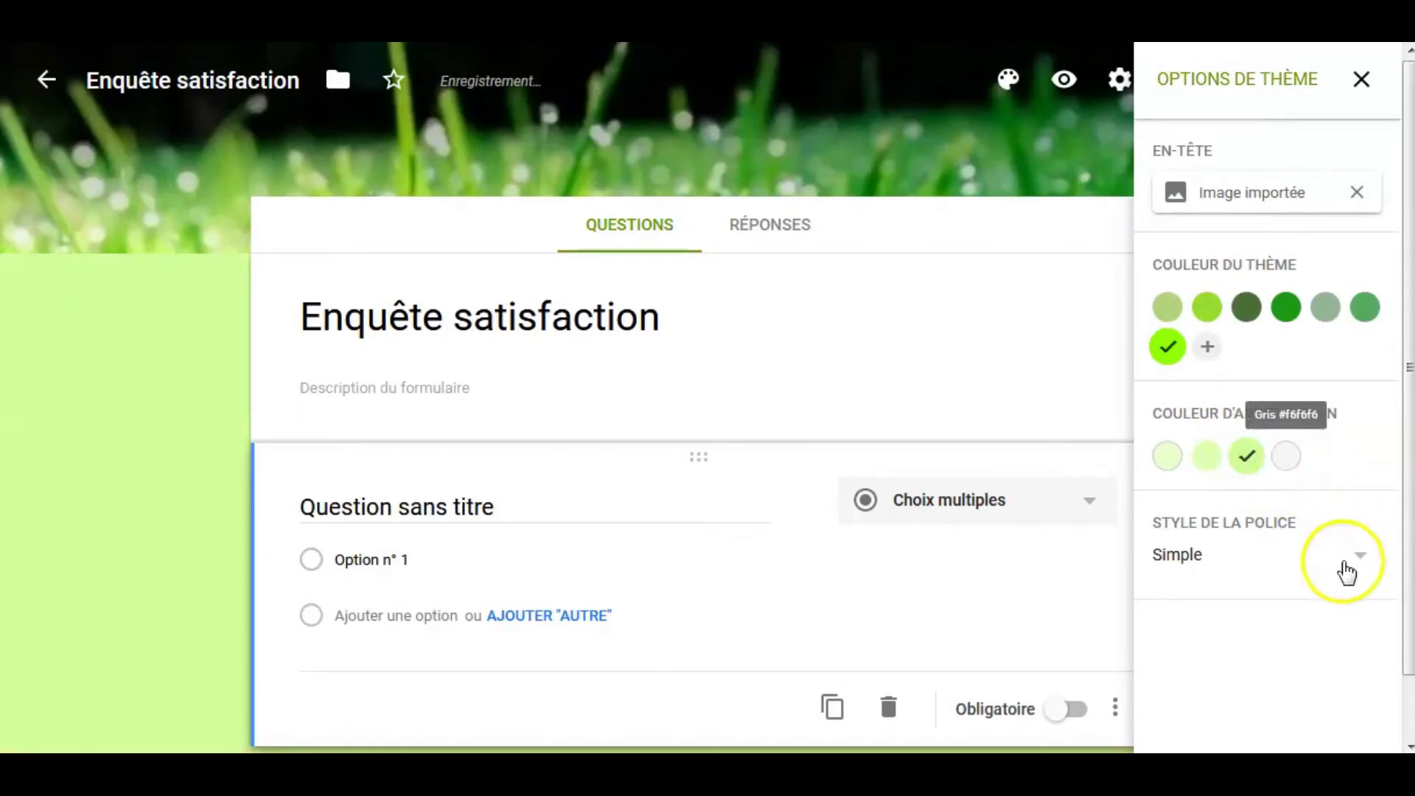
# Set the form's font style to Espiègle and close the theme options
pyautogui.click(1295, 562)
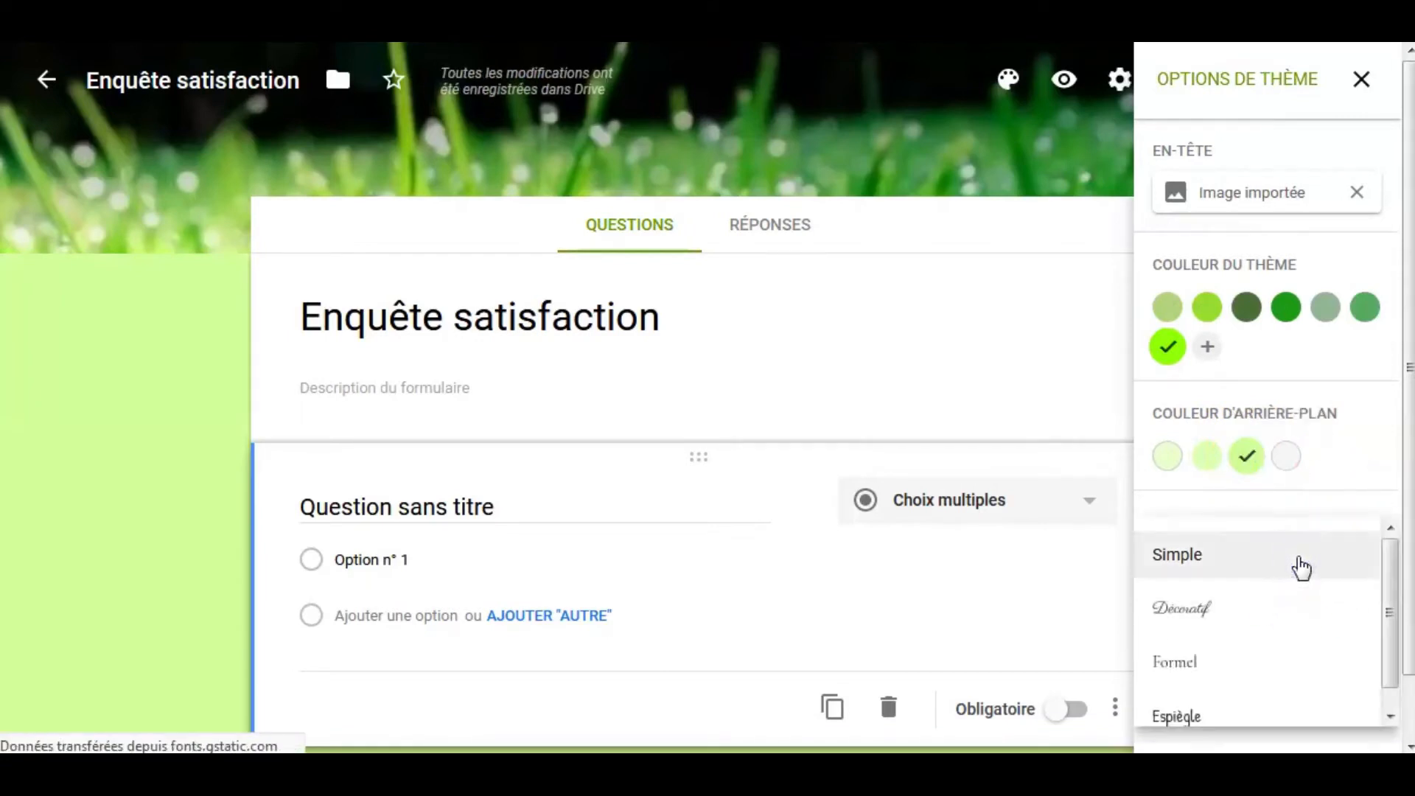
pyautogui.click(1201, 719)
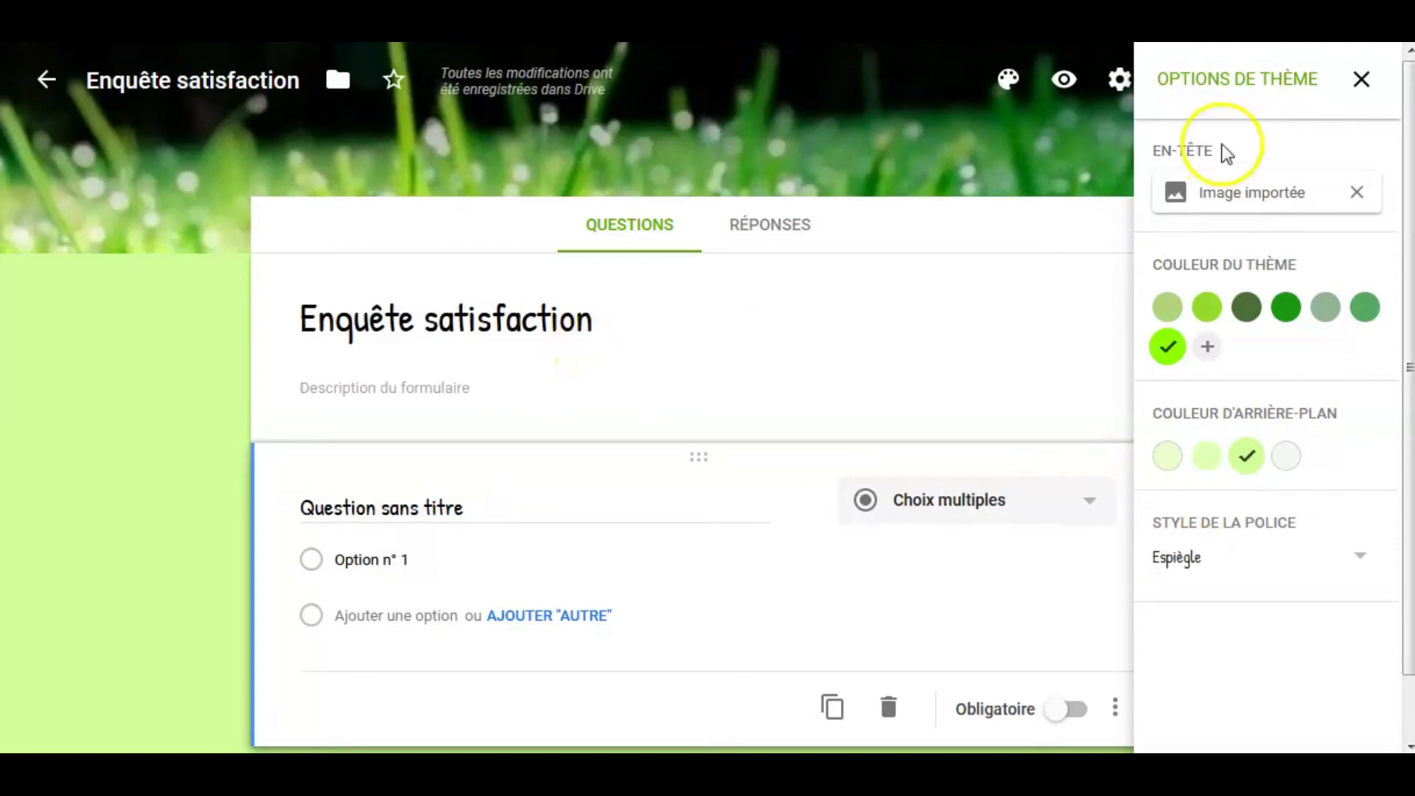
pyautogui.click(1362, 81)
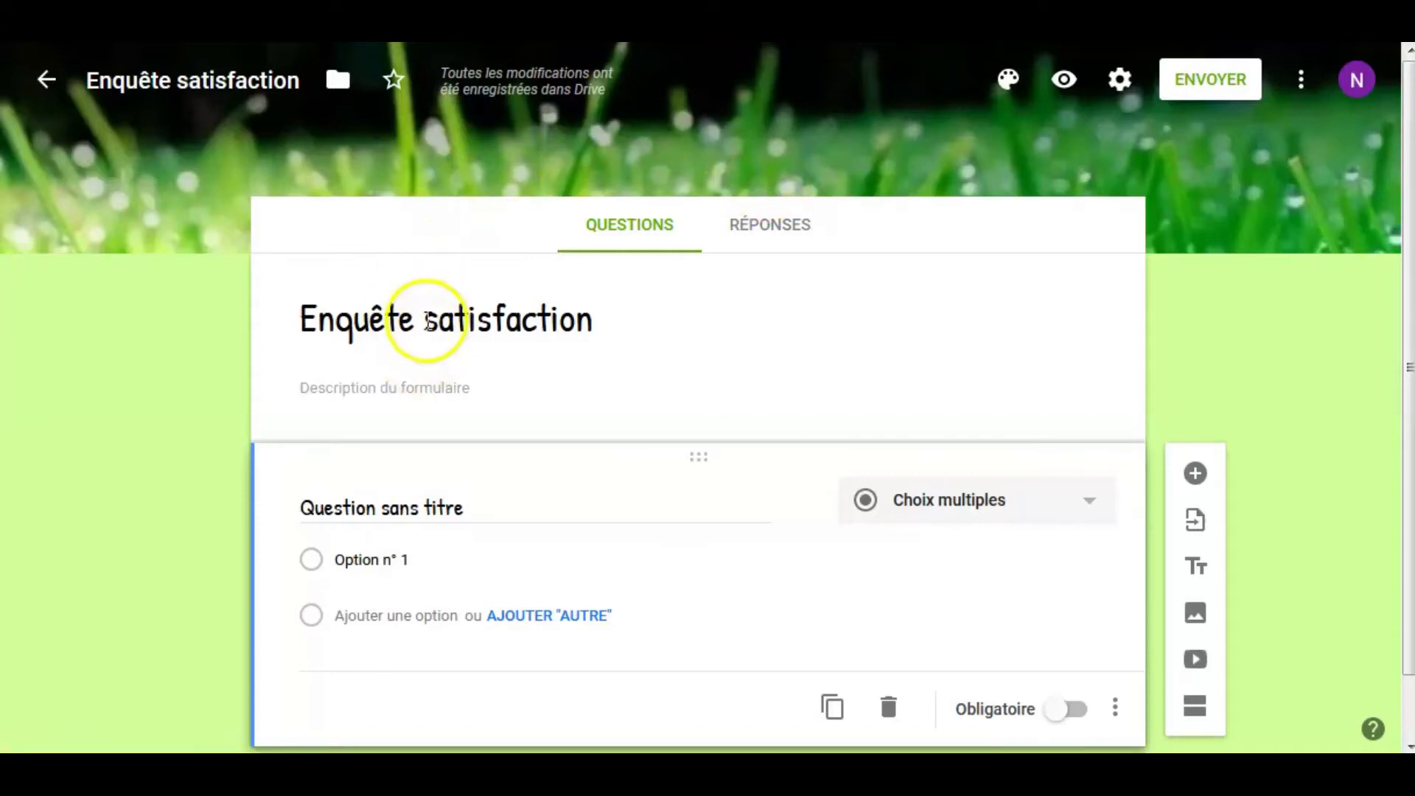
# Change the title displayed at the head of the form to "Enquête de satisfaction"
pyautogui.tripleClick(402, 328)
pyautogui.click(435, 317)
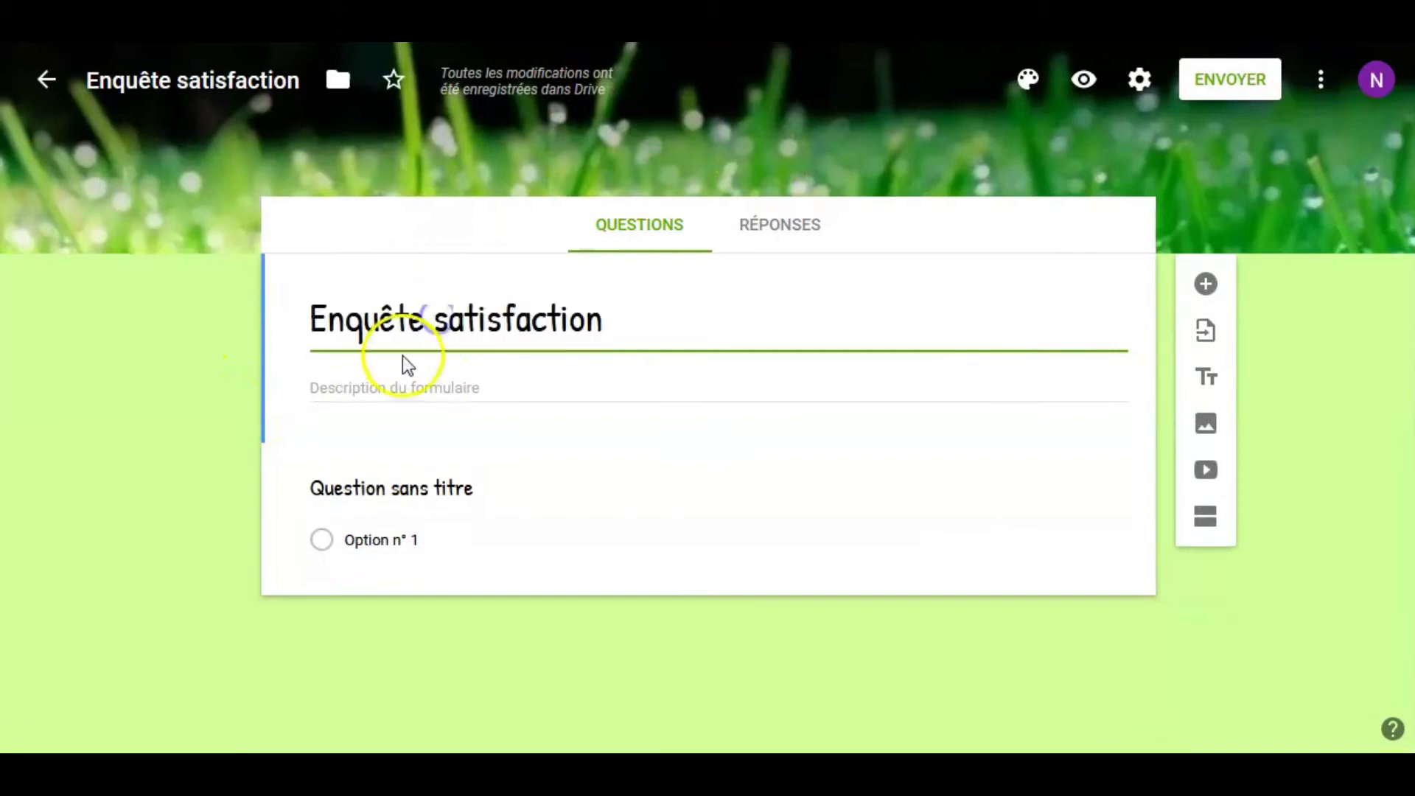
pyautogui.write('de')
# Enter the form description "Ce questionnaire est destiné à évaluer votre niveau de satisfaction." plus a discretion notice citing the Règlement Général de la Protection des Données
pyautogui.click(427, 387)
pyautogui.write("Ce questionnaire est destiné à évaluer votre niveau de satisfaction. L'ensemble des informations saisies est soumis à discrétion dans le cadre du Règlement Général de la Protection des Données.")
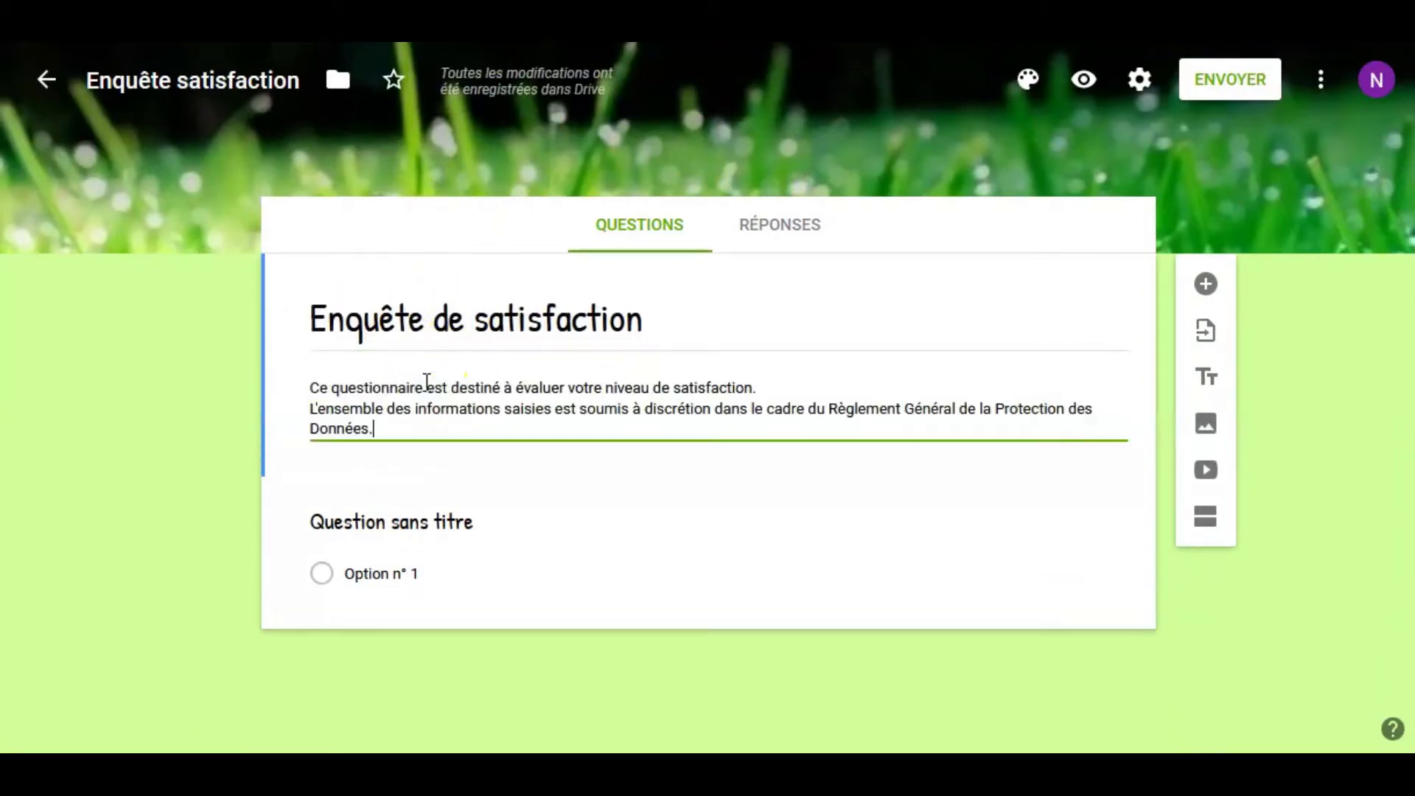
pyautogui.click(499, 429)
# Replace the first question's placeholder title with "NOM Prénom"
pyautogui.click(383, 519)
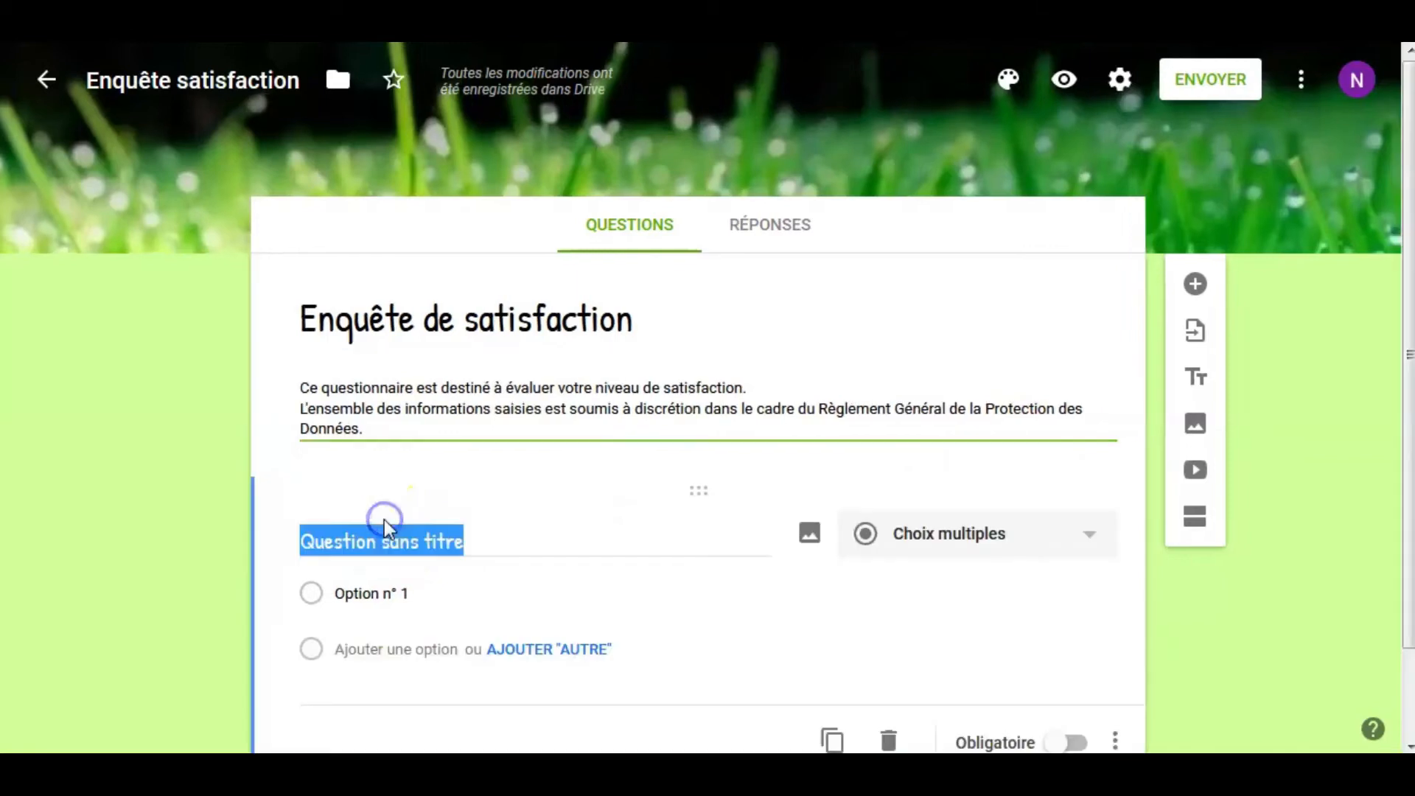
pyautogui.scroll(-1, 54, 470)
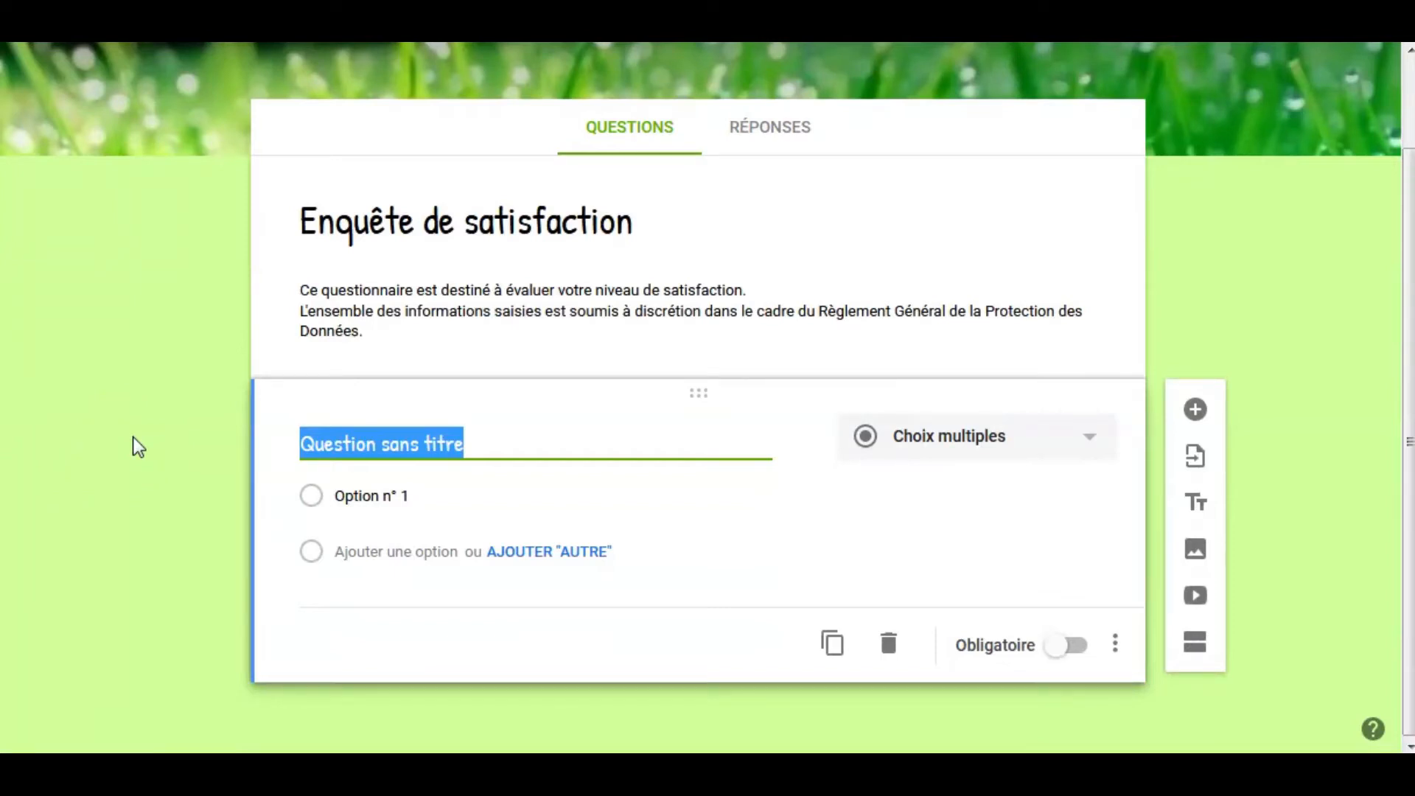
pyautogui.write('NOM Prénom')
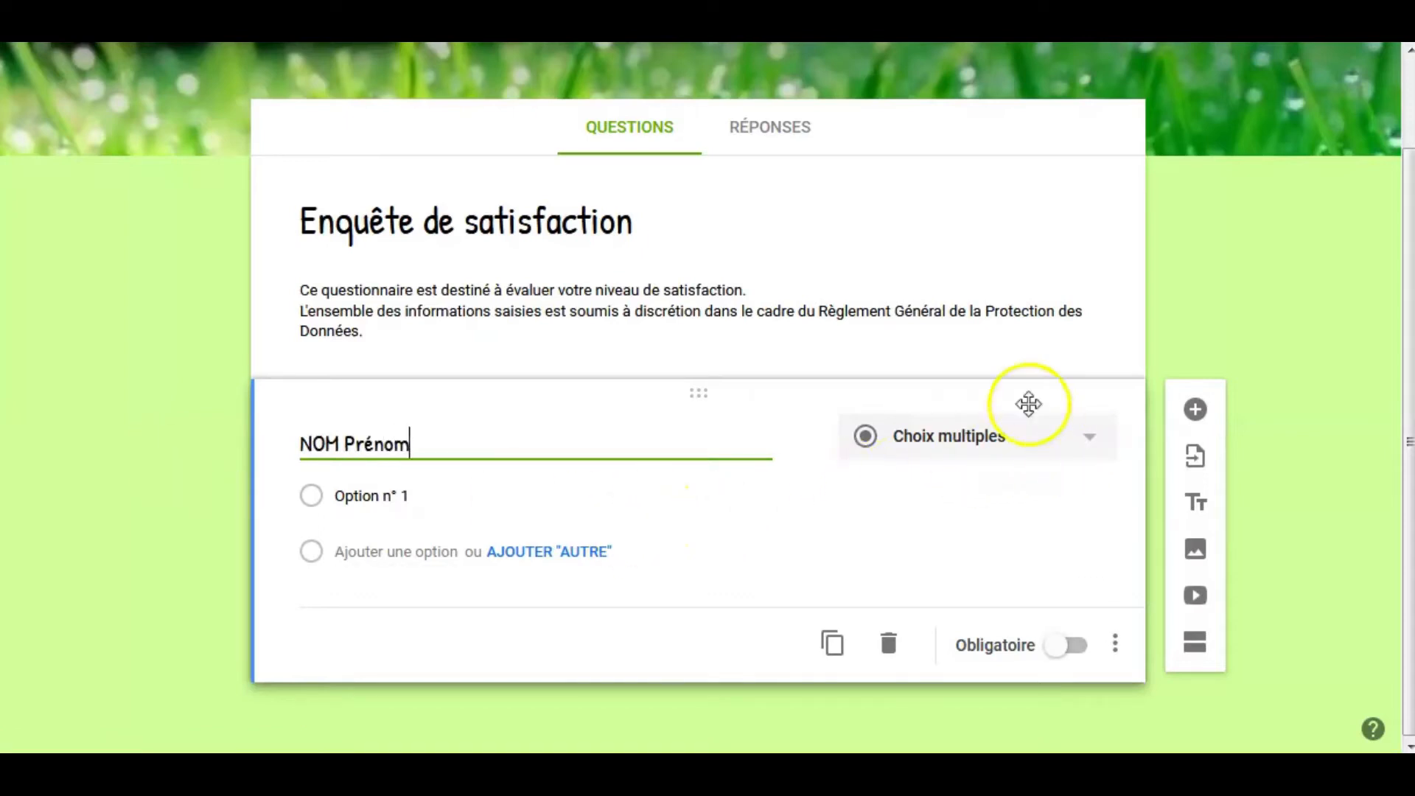
# Make the NOM Prénom question a mandatory Réponse courte and add another question below it
pyautogui.click(1094, 442)
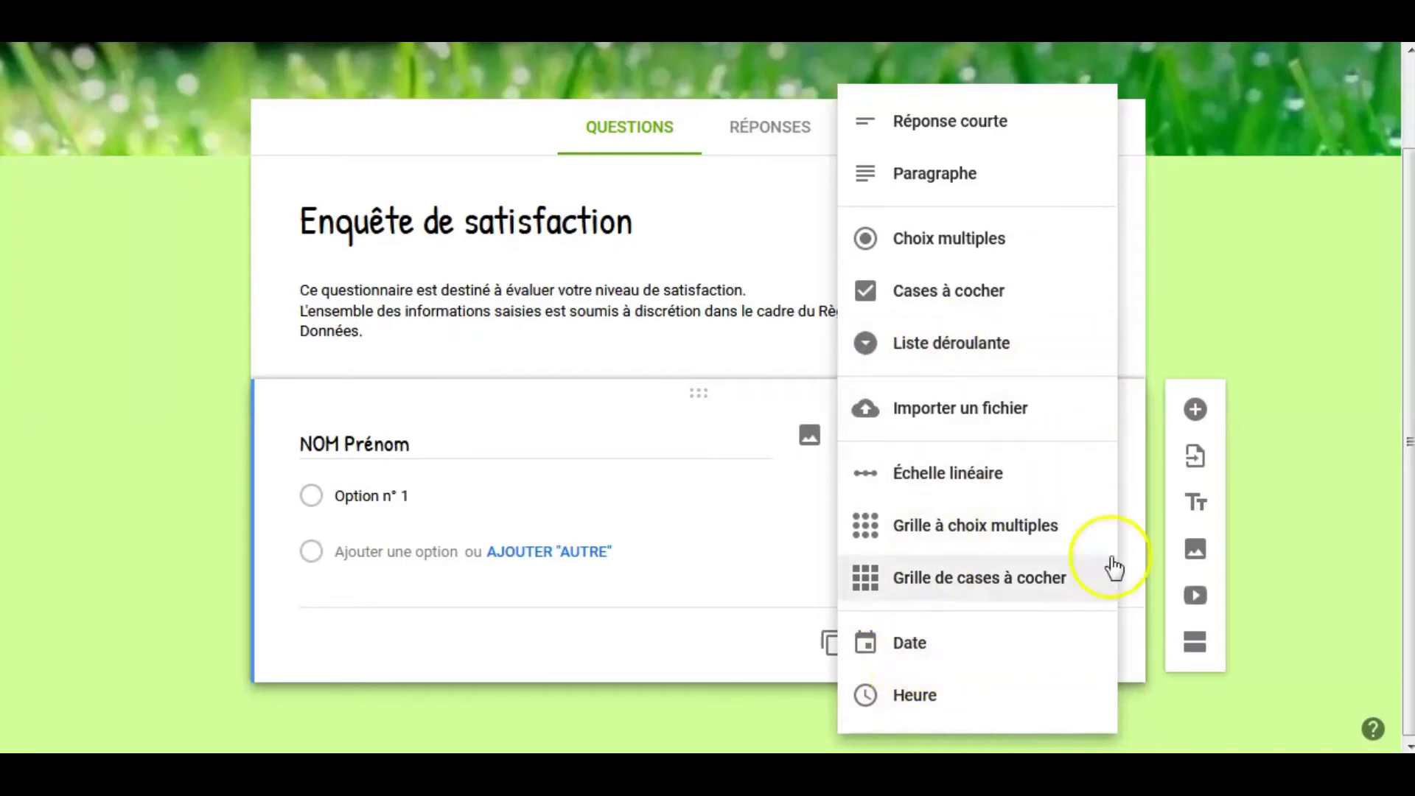
pyautogui.click(961, 125)
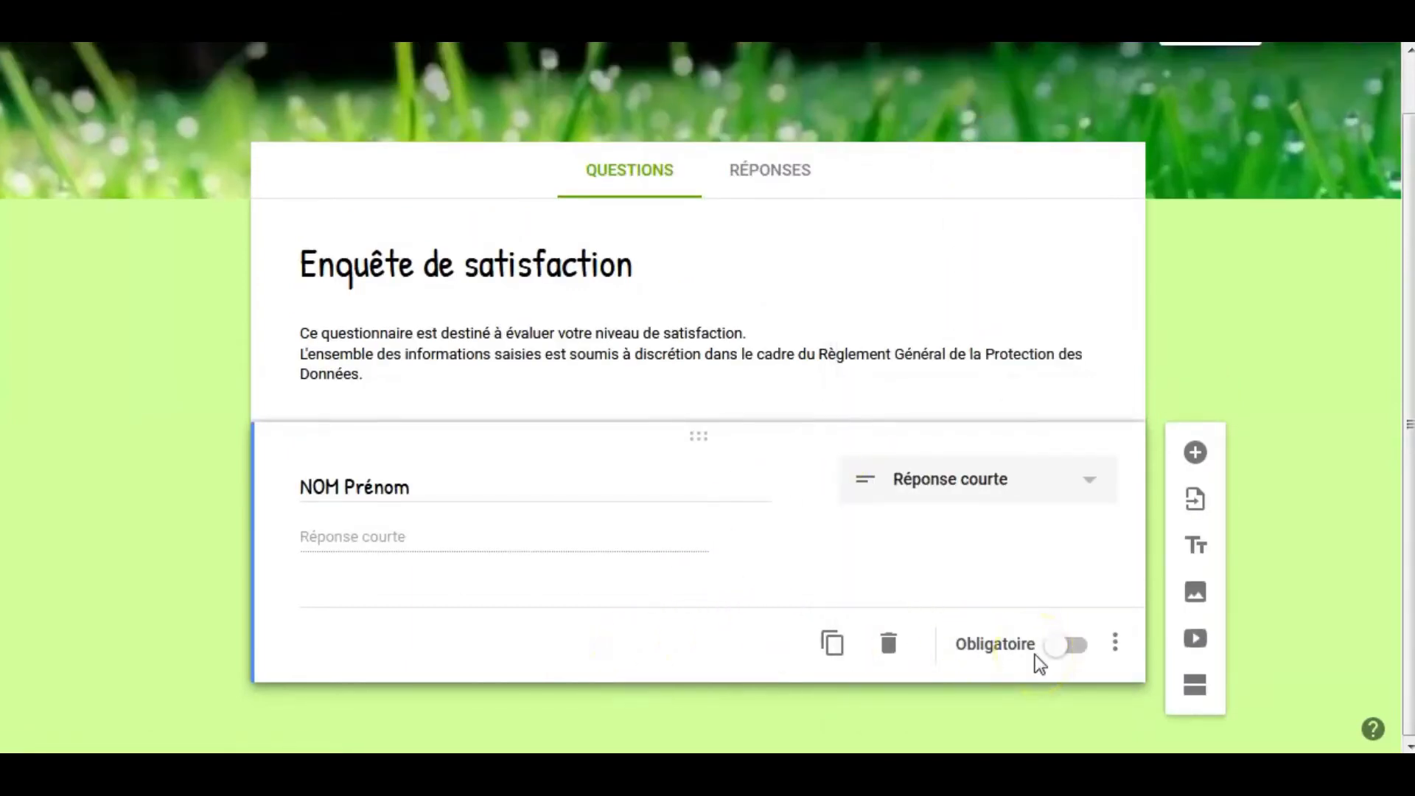
pyautogui.click(1070, 648)
pyautogui.click(1195, 457)
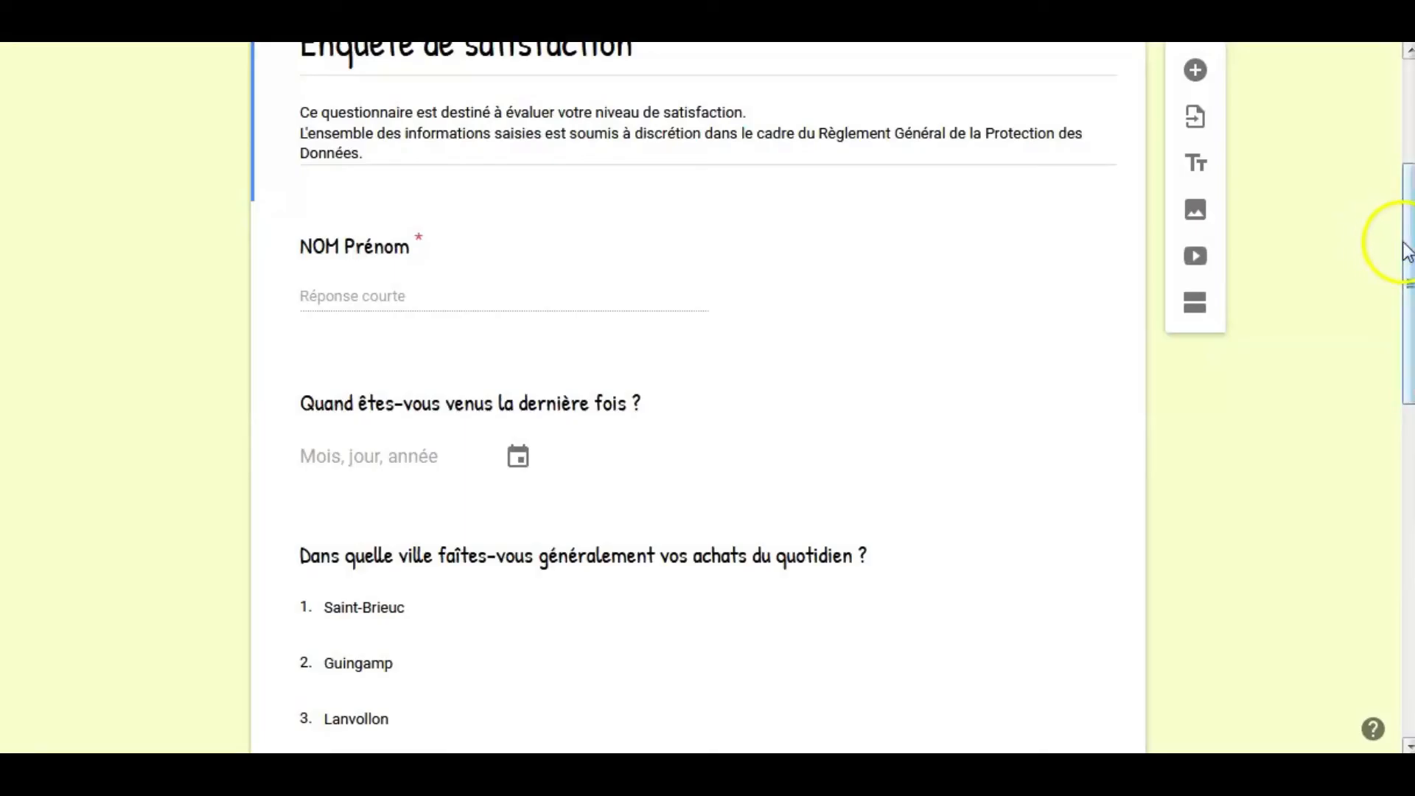
# Examine the answer types and options of the last visit date, shopping town, reception rating, checkout wait and improvement questions
pyautogui.moveTo(1407, 240); pyautogui.dragTo(1334, 271)
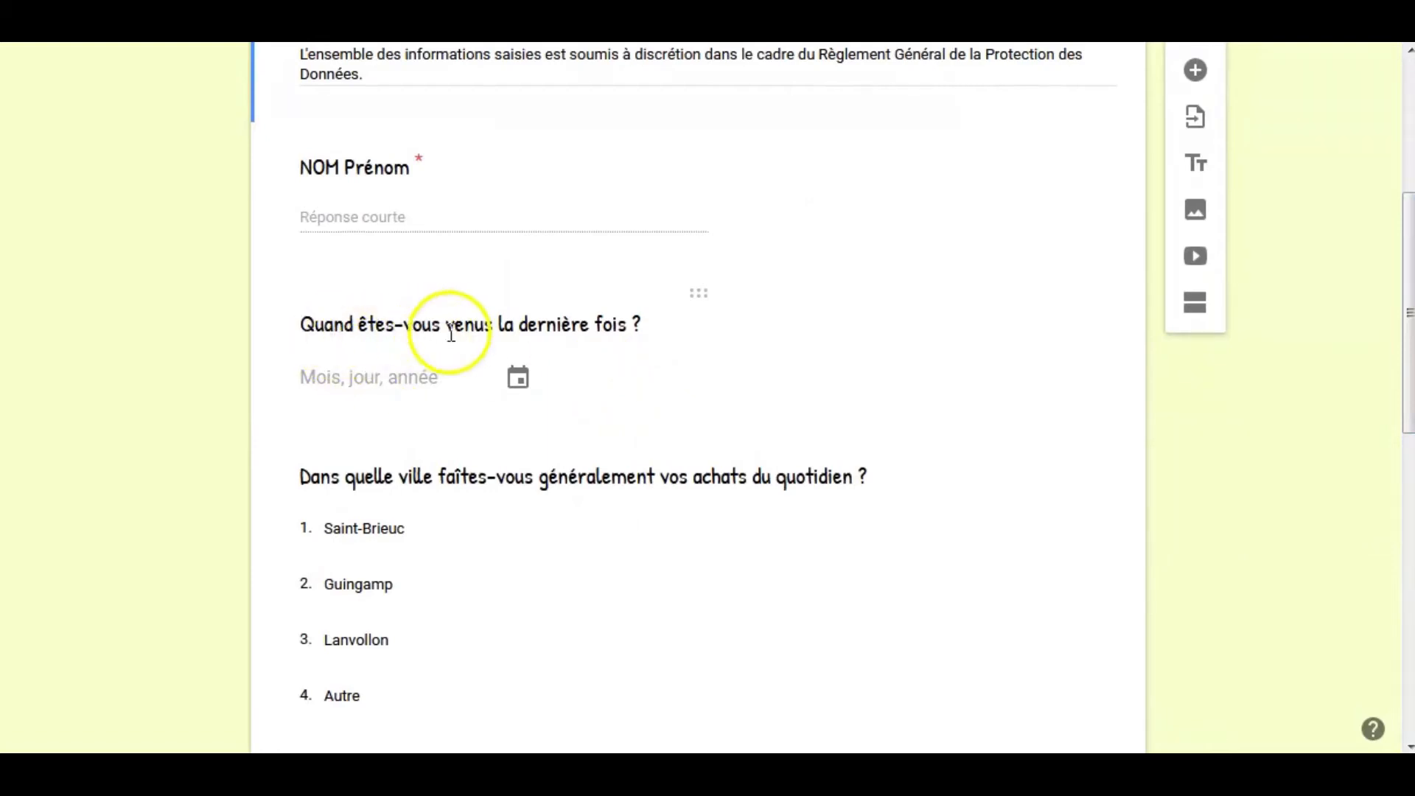
pyautogui.click(842, 362)
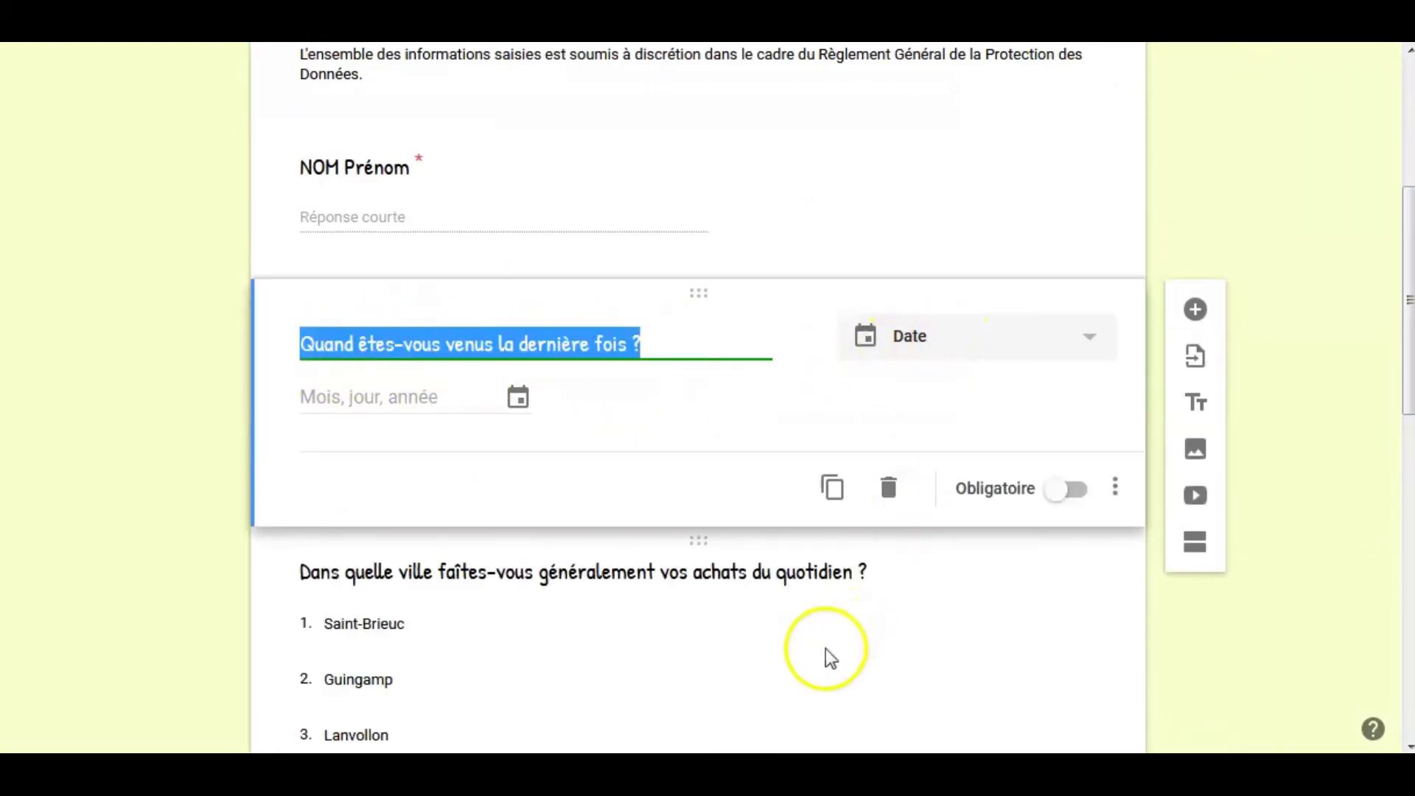
pyautogui.scroll(-2, 818, 634)
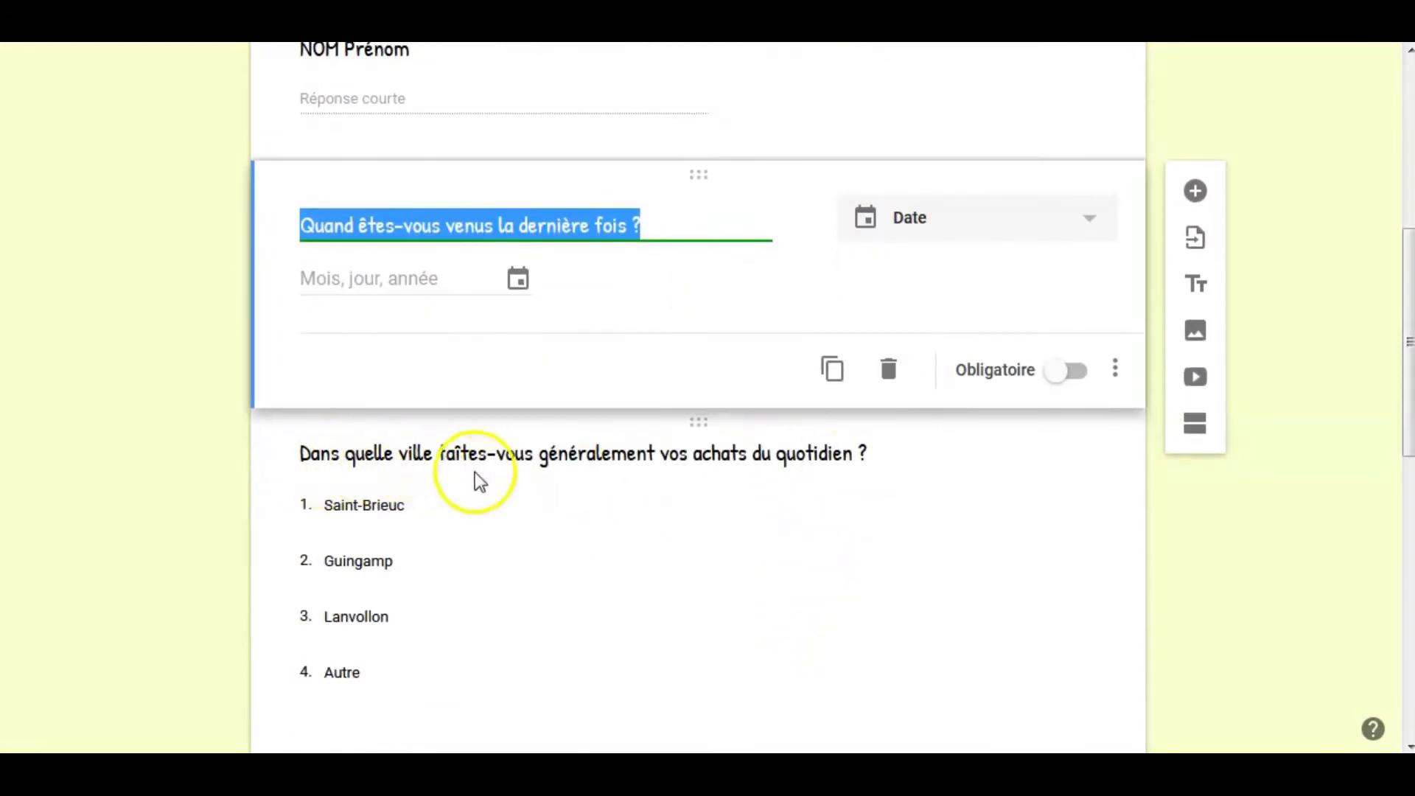
pyautogui.click(970, 511)
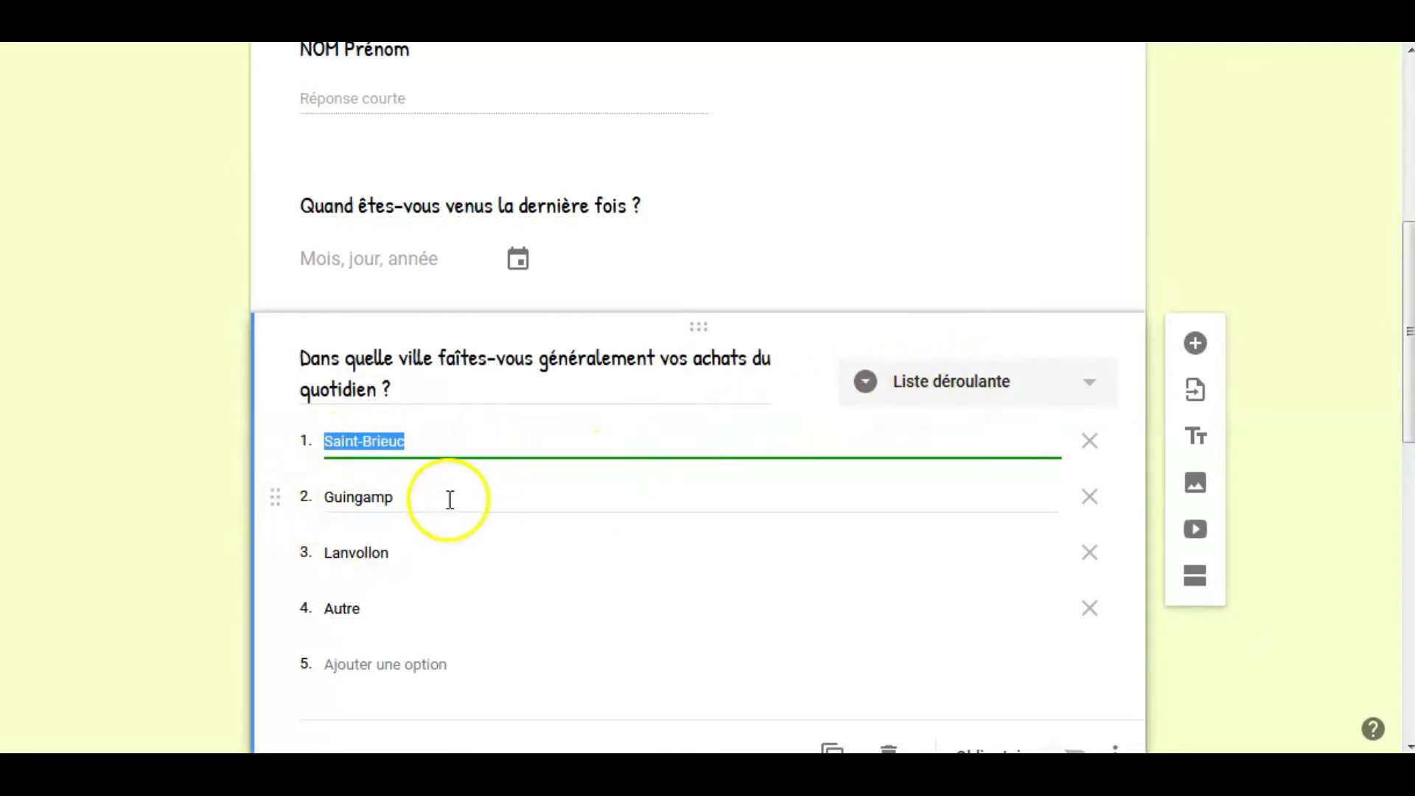
pyautogui.scroll(-5, 558, 598)
pyautogui.scroll(-2, 553, 590)
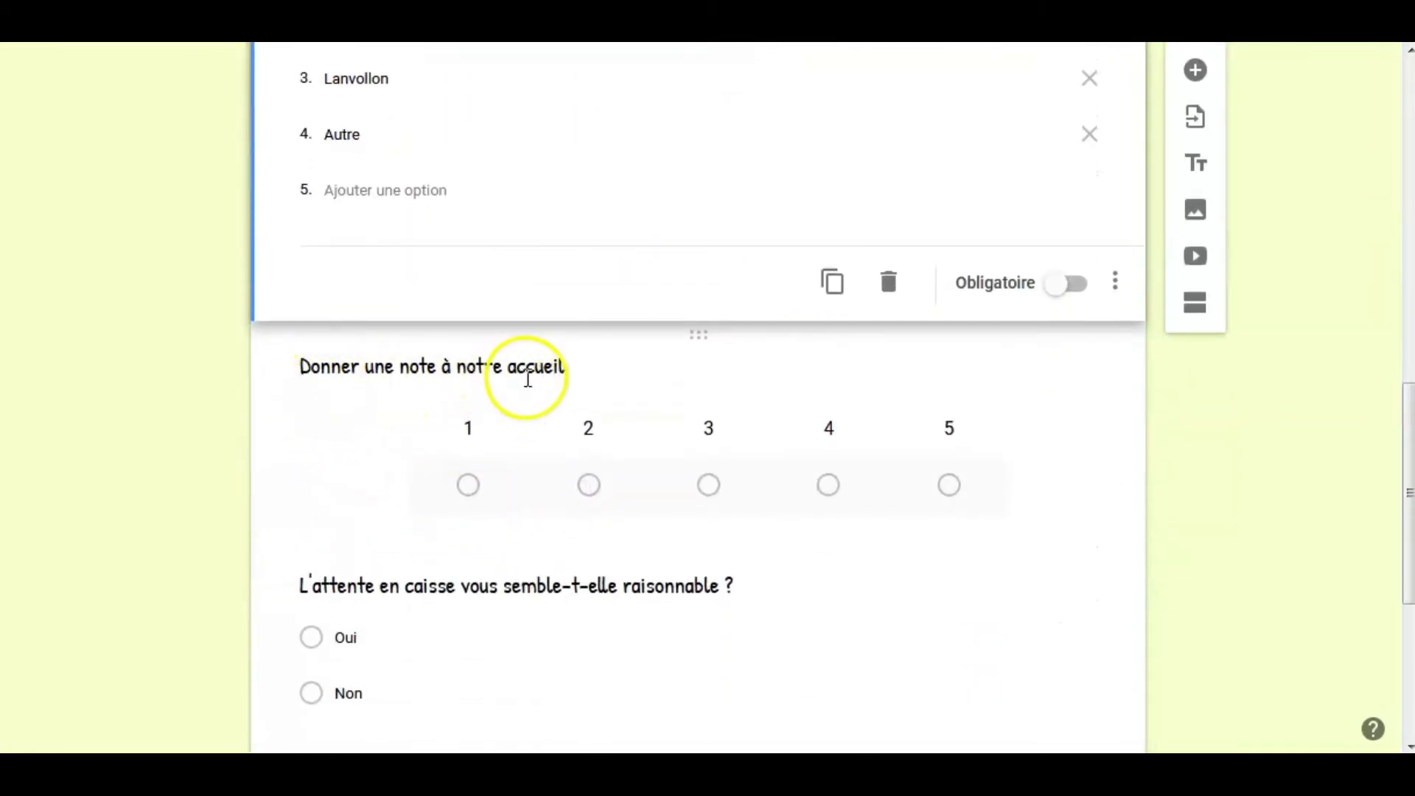
pyautogui.click(1051, 431)
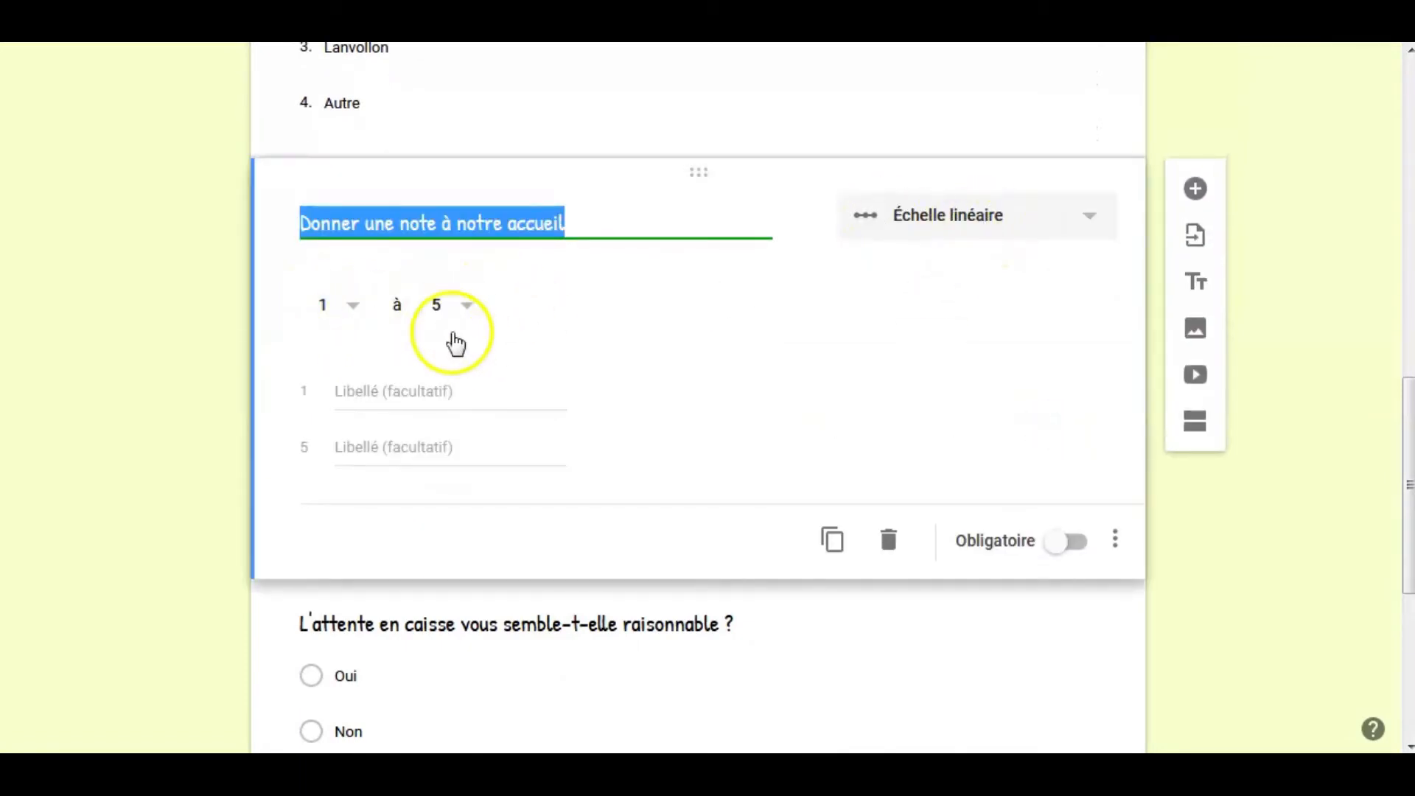
pyautogui.scroll(-3, 740, 489)
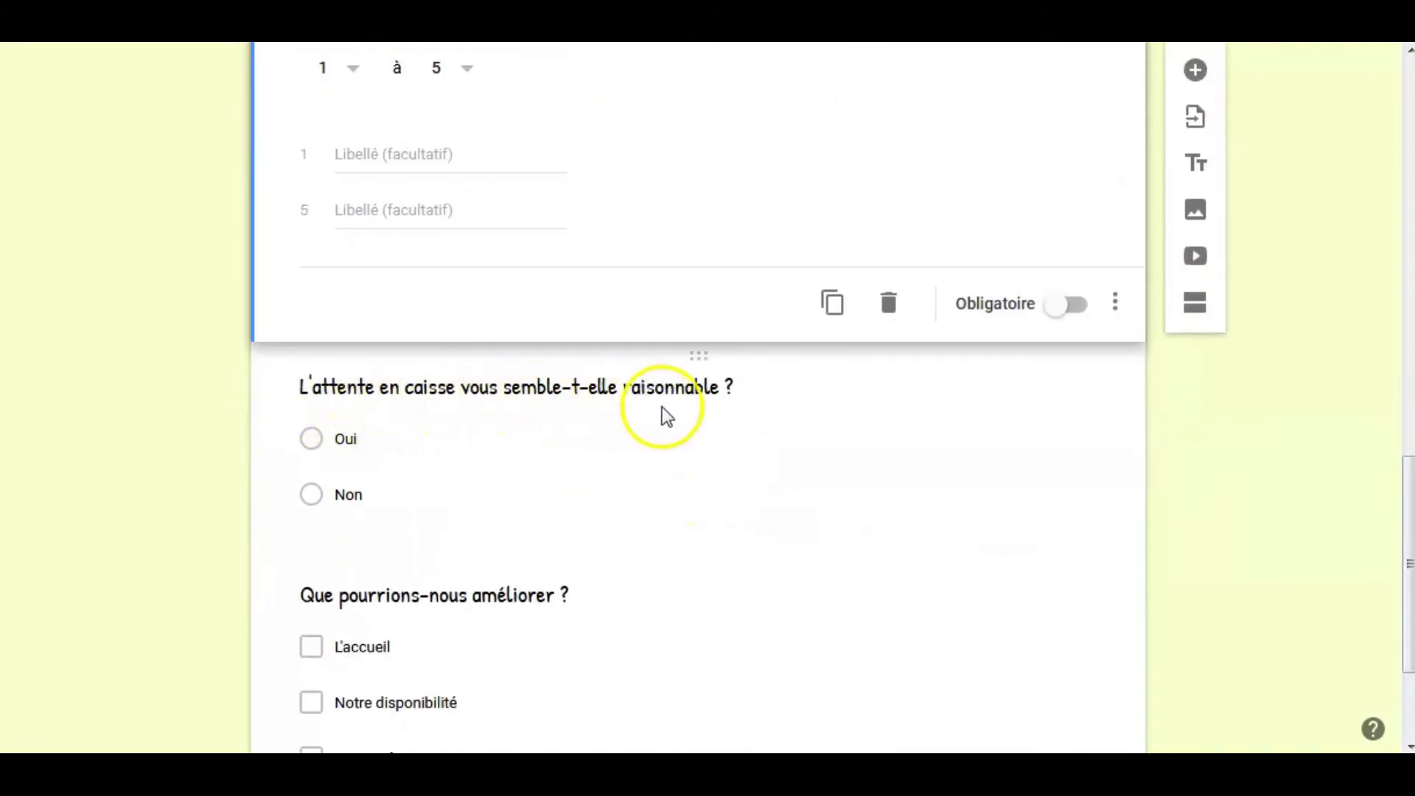
pyautogui.click(638, 454)
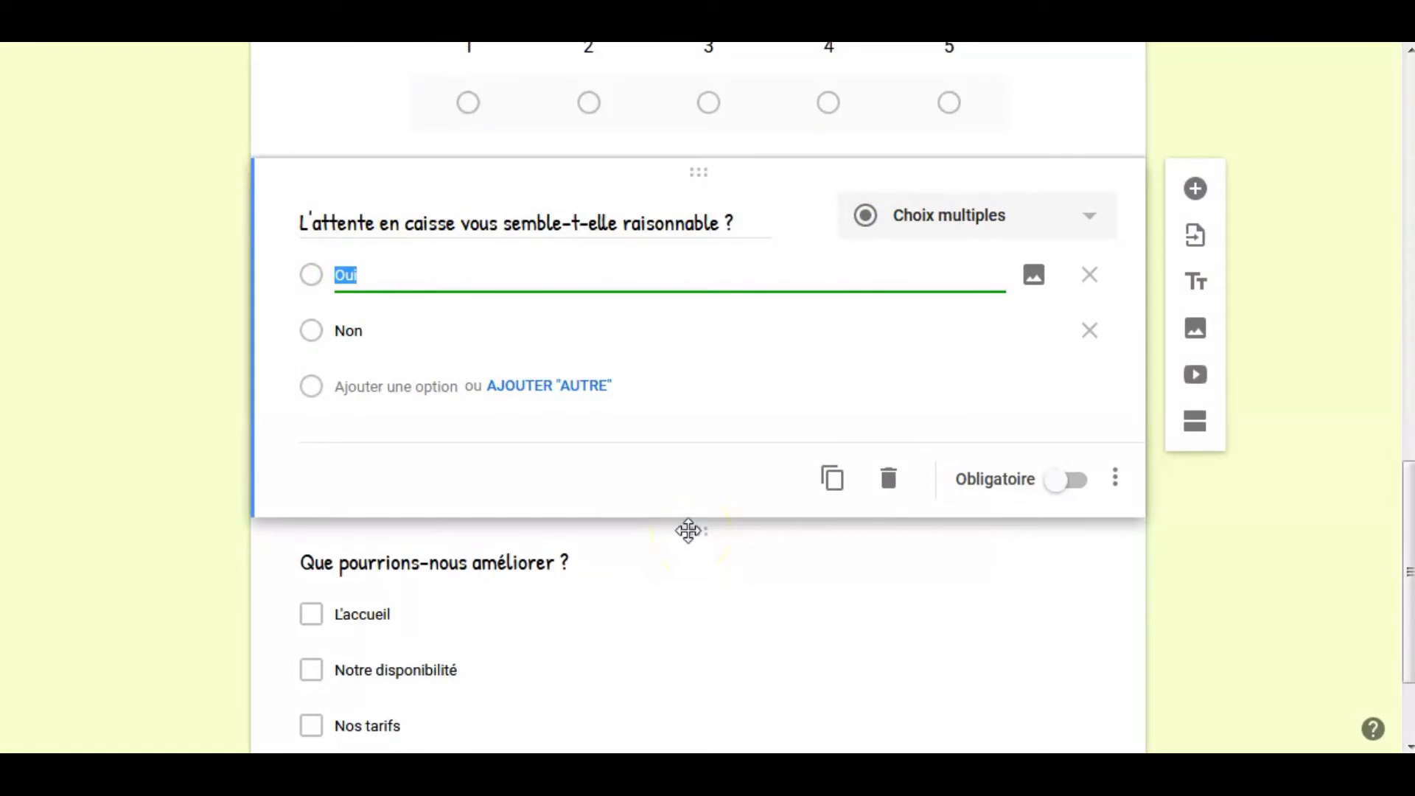
pyautogui.scroll(-2, 688, 531)
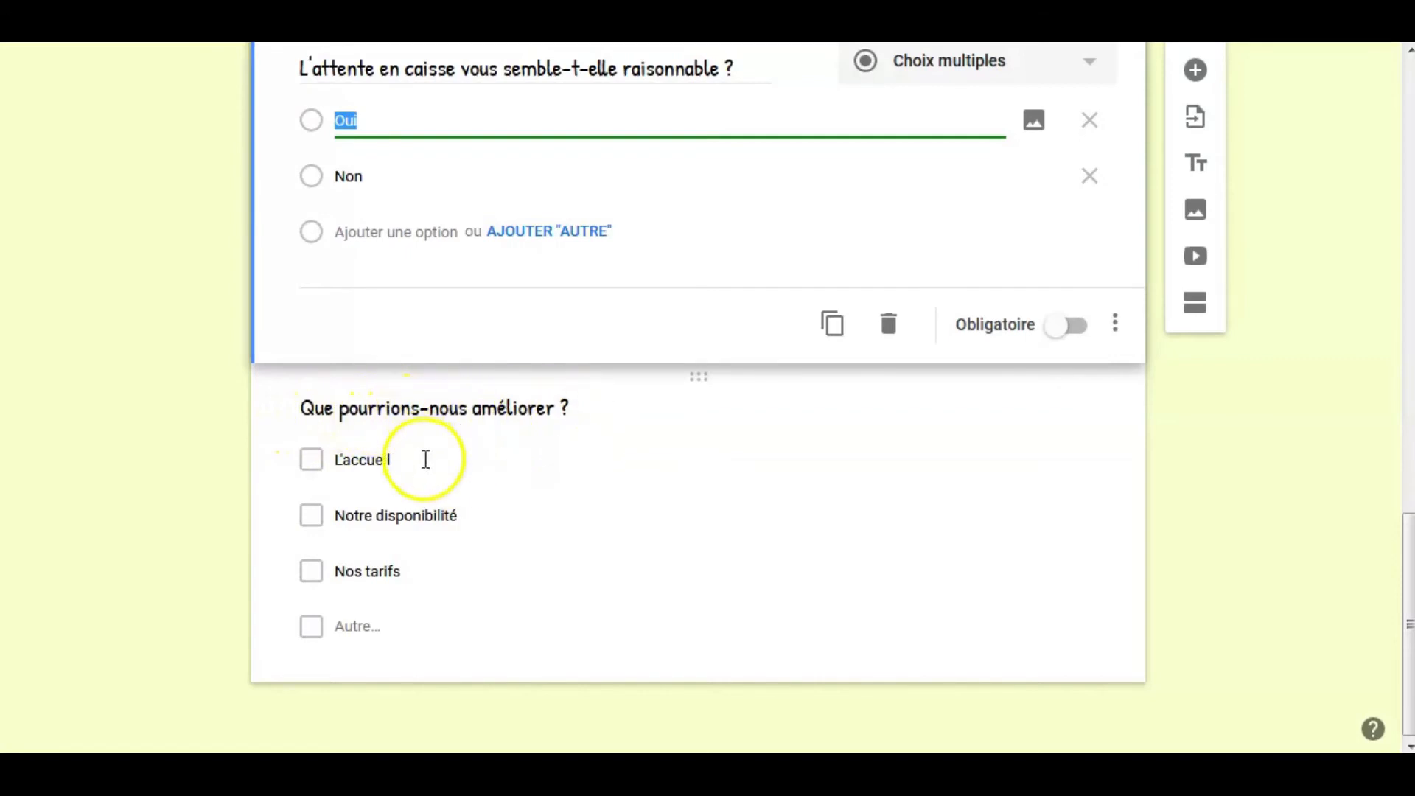
pyautogui.click(827, 515)
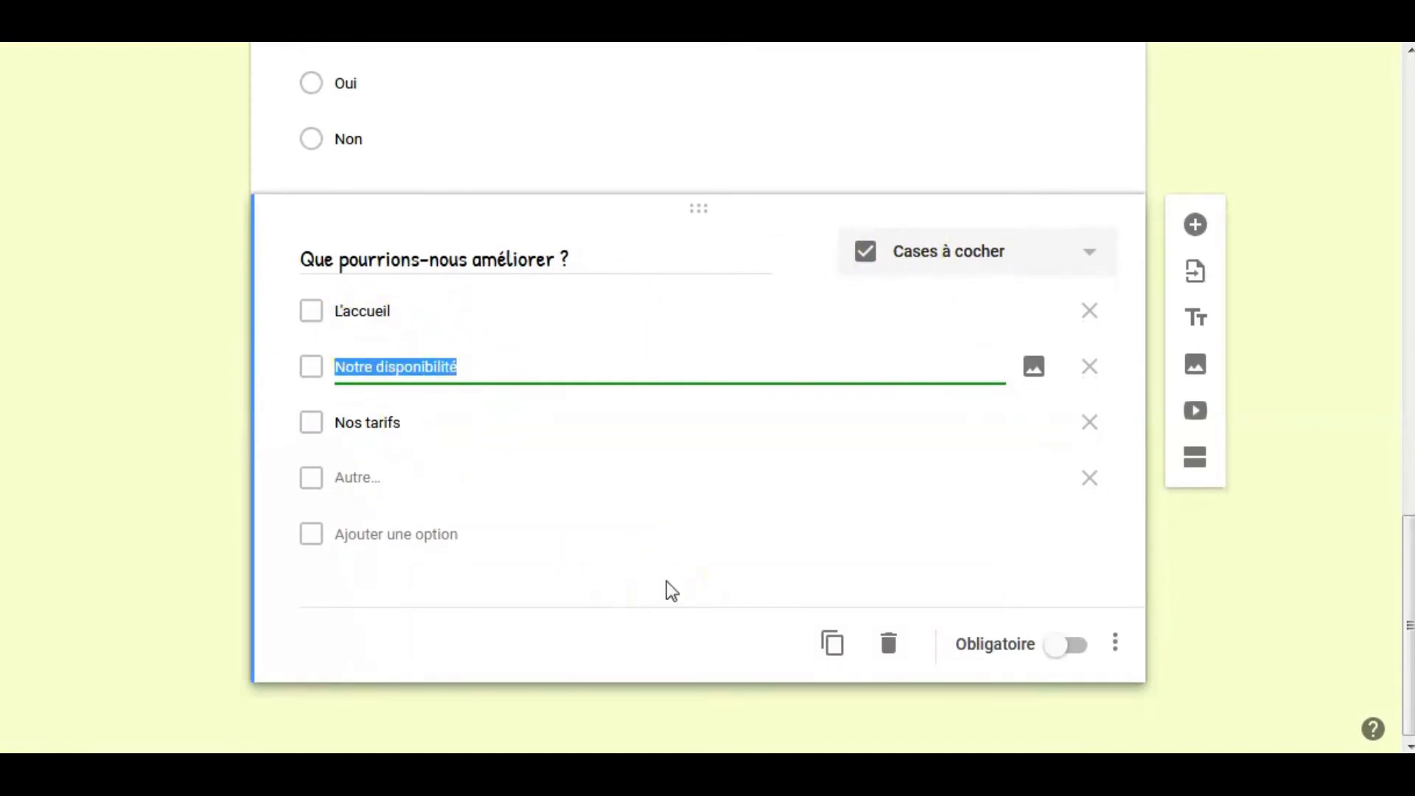
pyautogui.scroll(2, 666, 581)
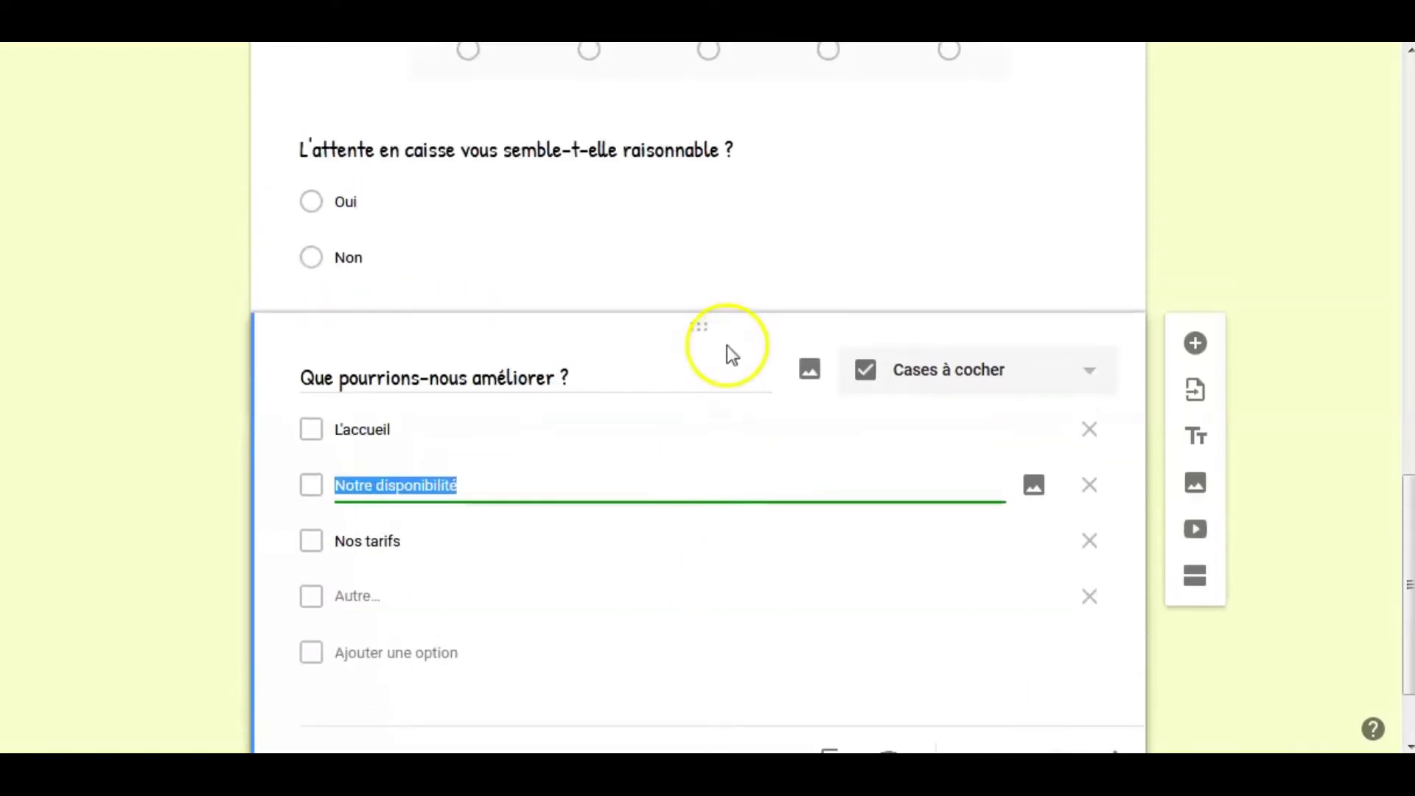
pyautogui.moveTo(697, 334); pyautogui.dragTo(739, 591)
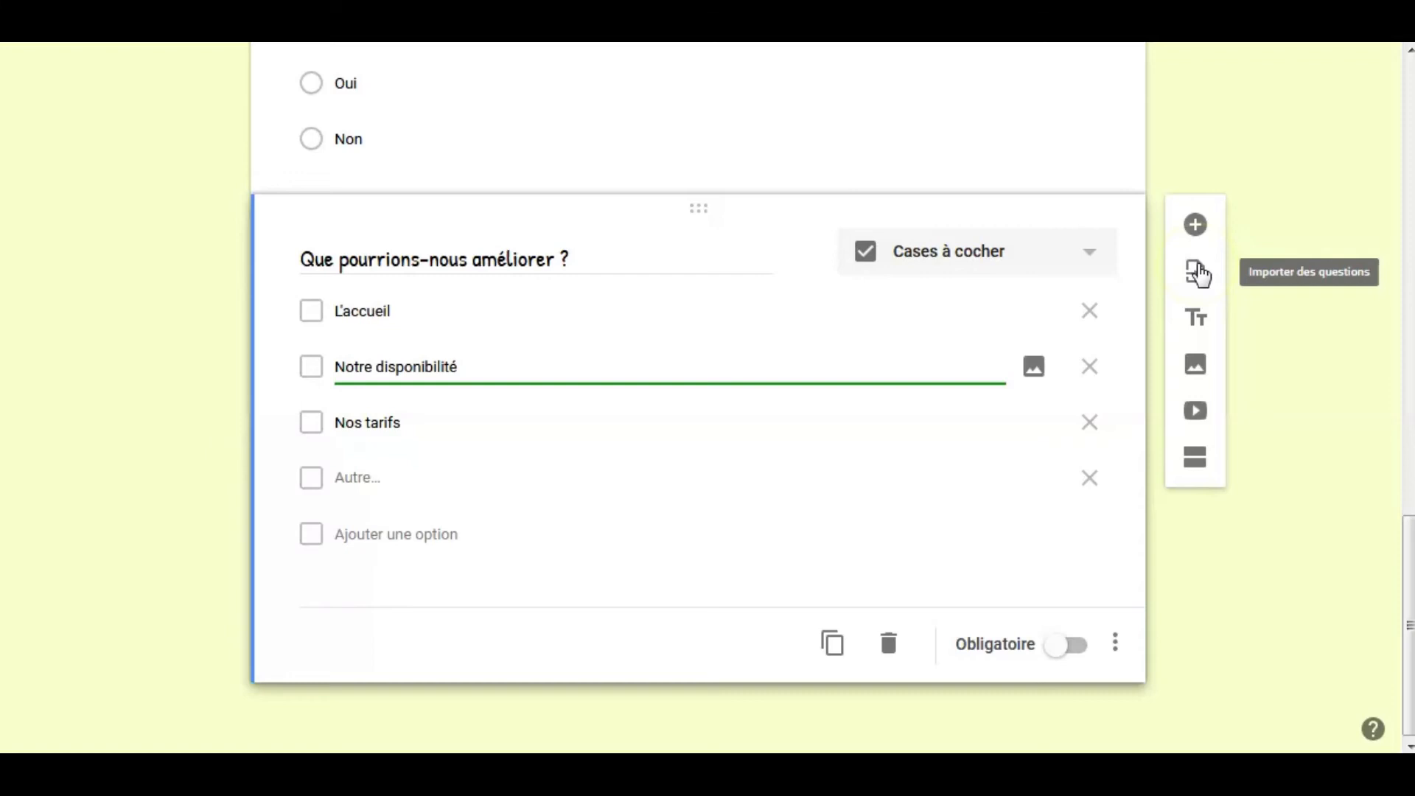
# Check the form's Général and Présentation settings and save them
pyautogui.moveTo(1405, 568); pyautogui.dragTo(1364, 36)
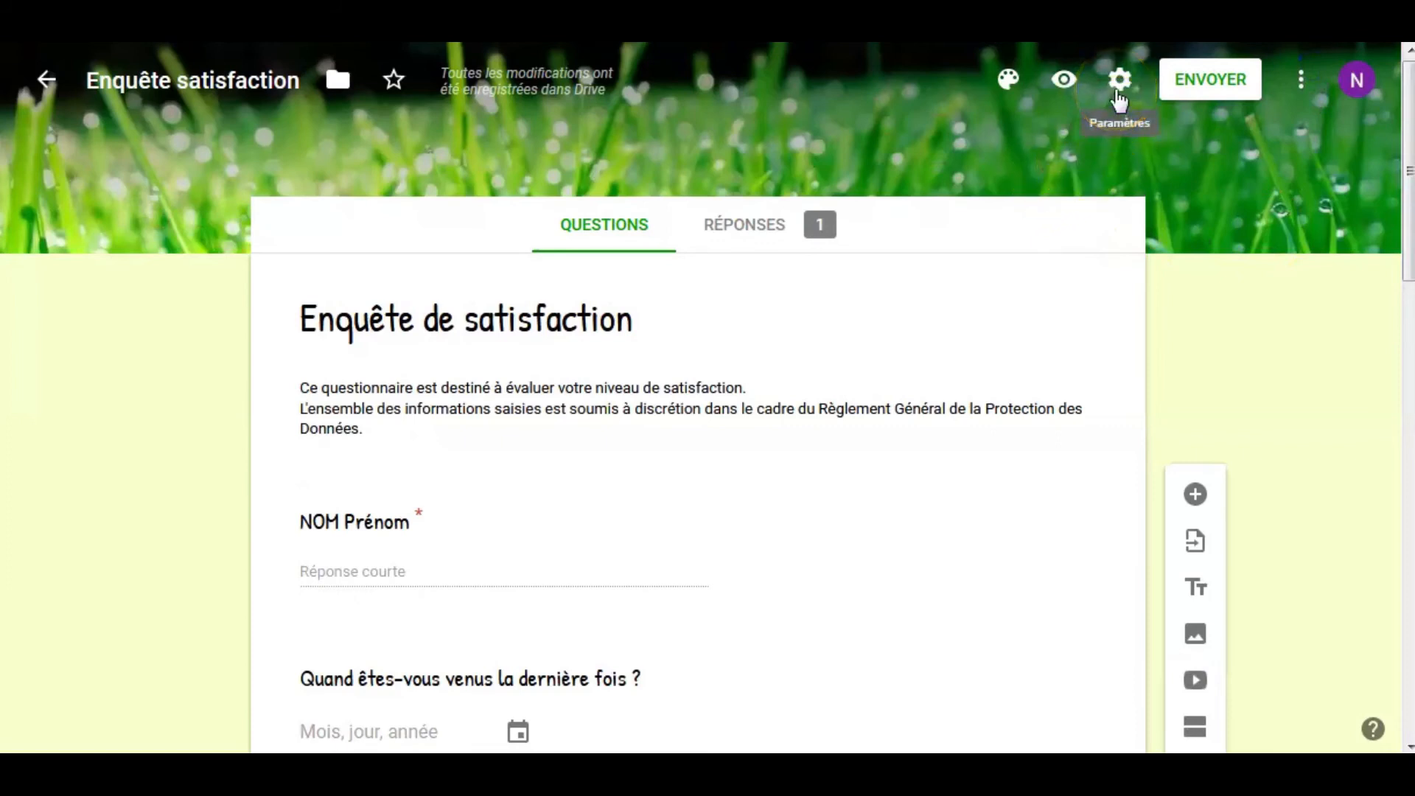
pyautogui.click(1117, 89)
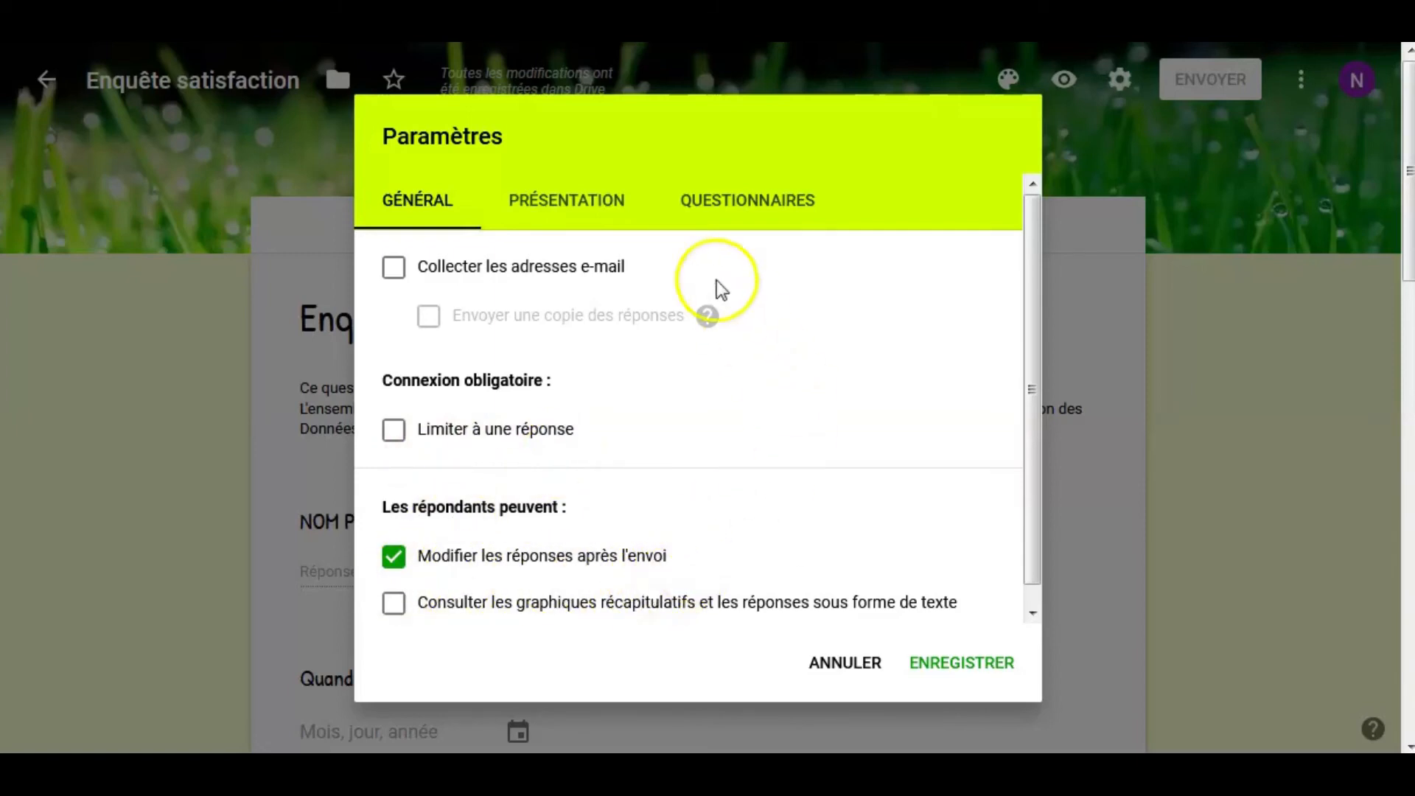
pyautogui.click(582, 221)
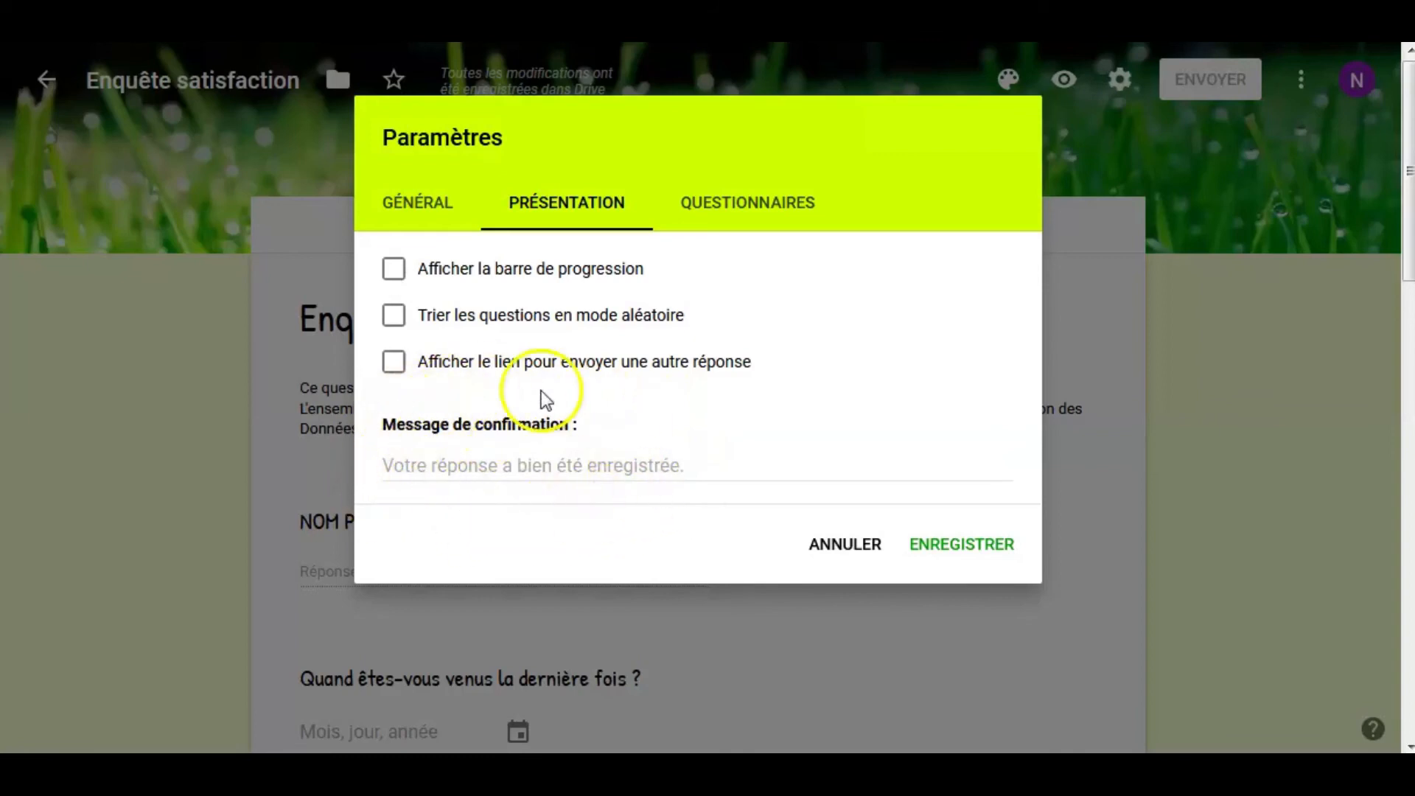
pyautogui.click(971, 549)
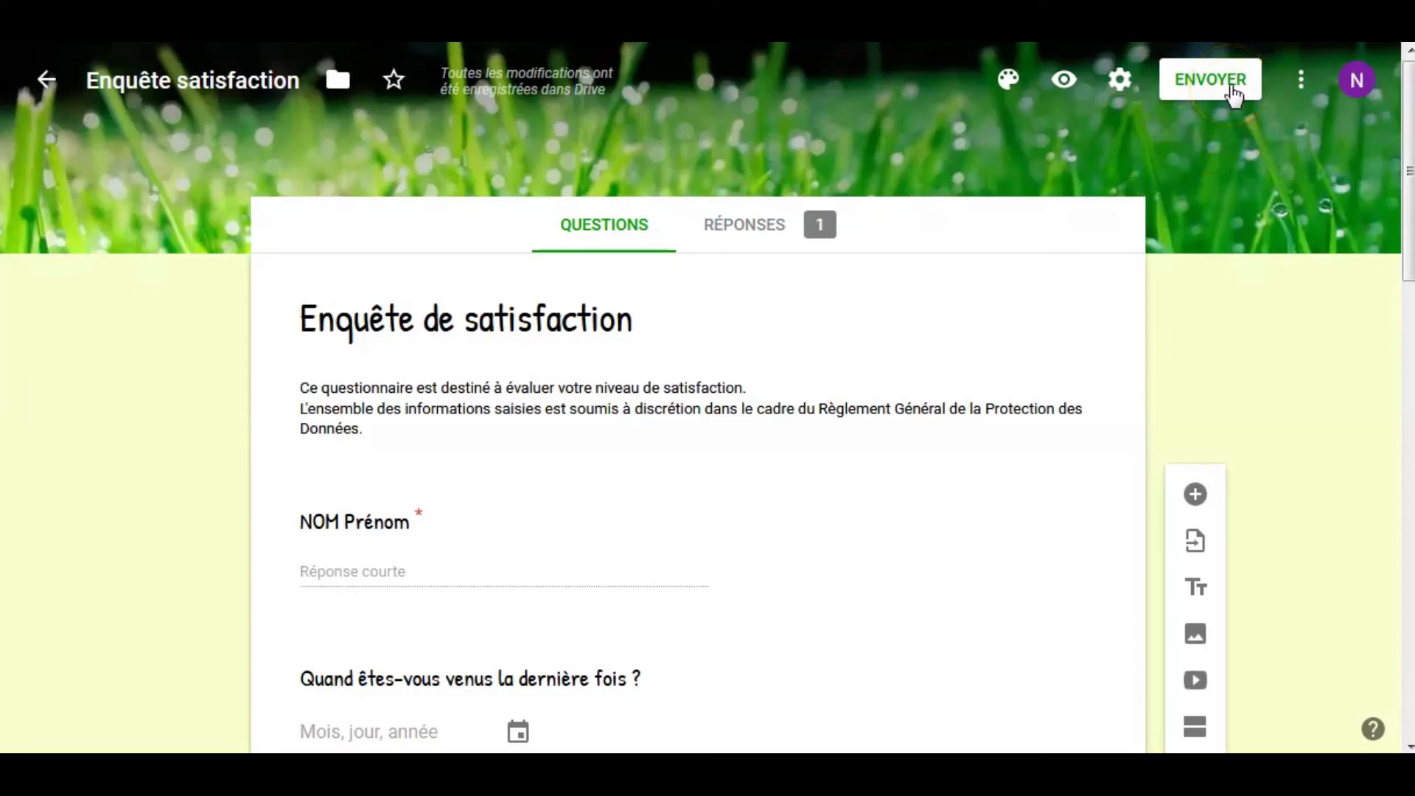
# Prepare to send the form by e-mail and enter the recipient's e-mail address
pyautogui.click(1233, 94)
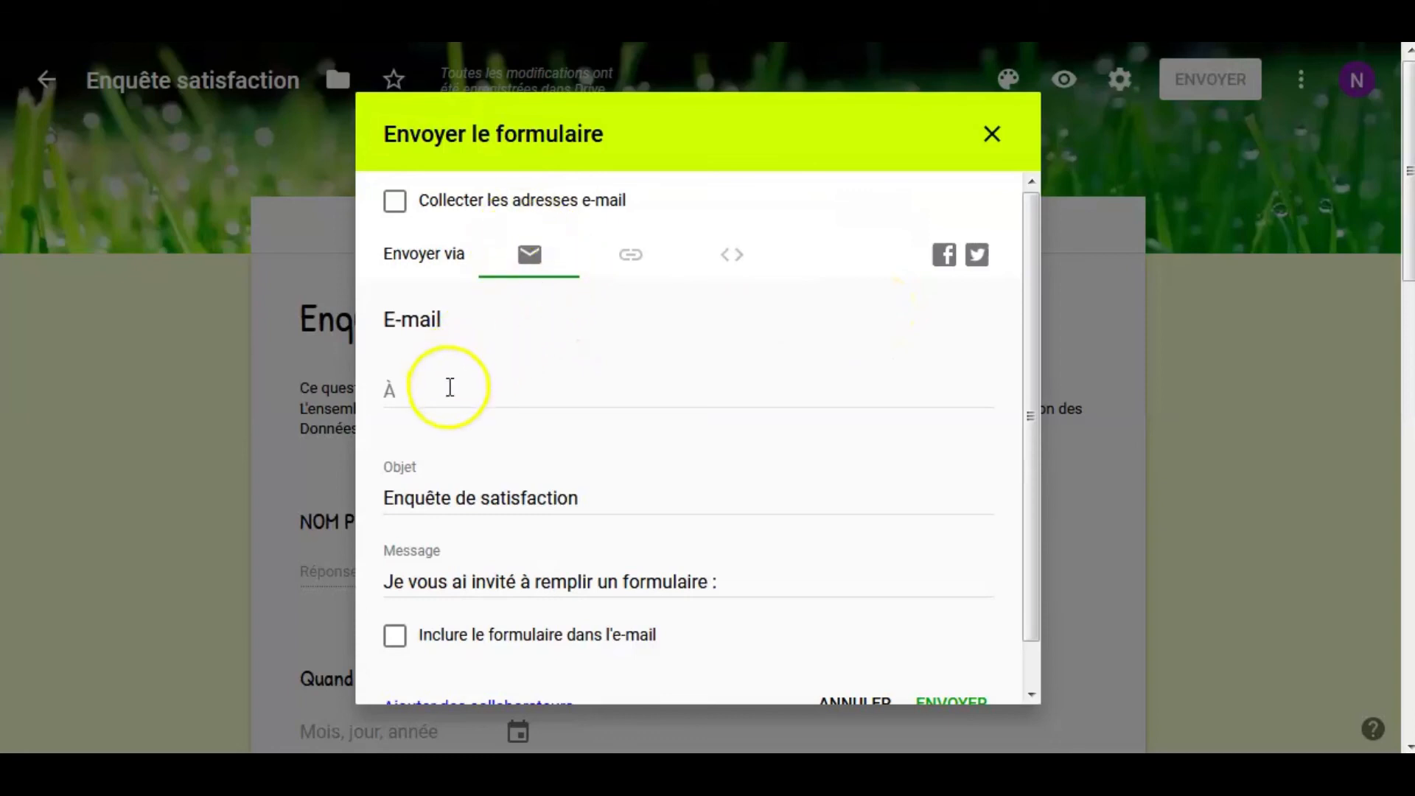
pyautogui.click(449, 389)
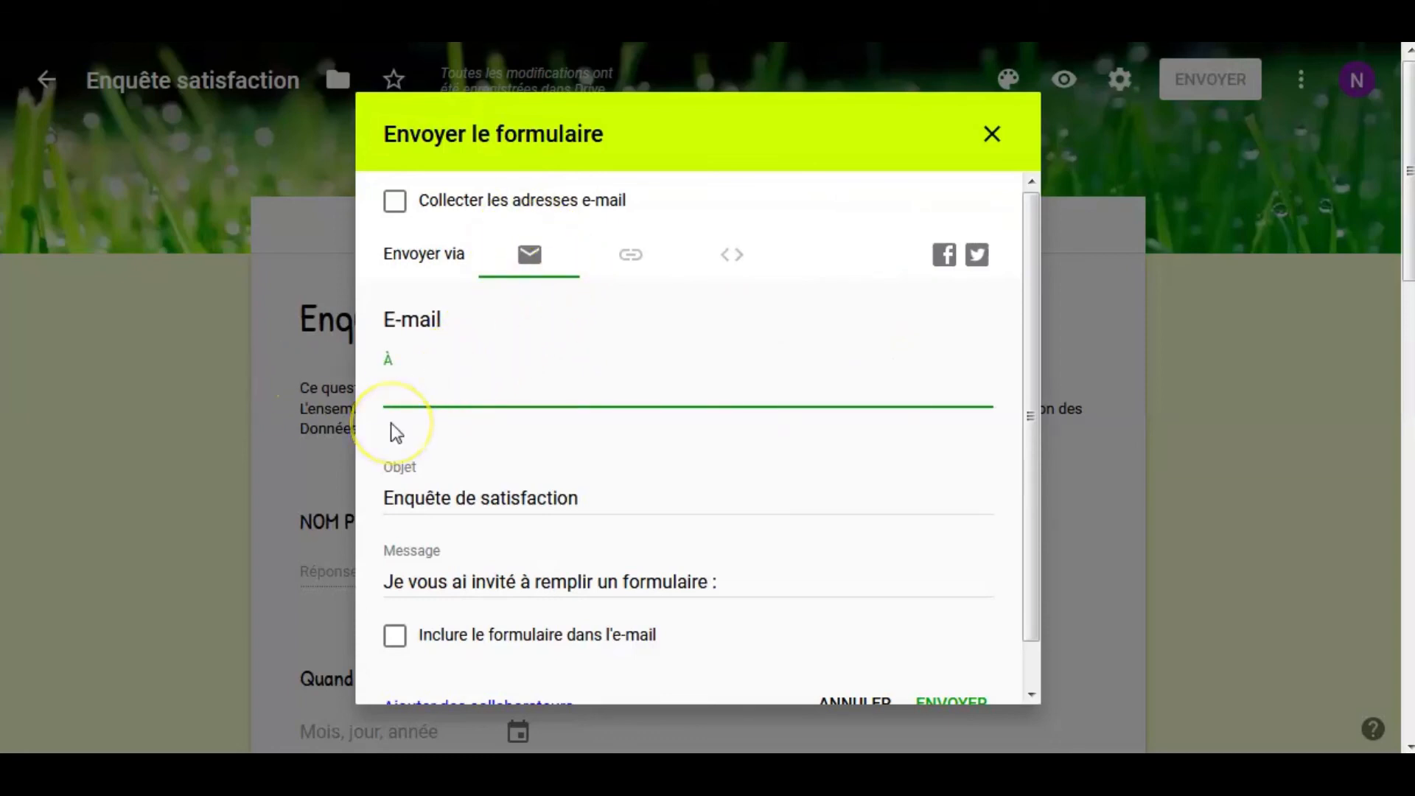
pyautogui.write('email')
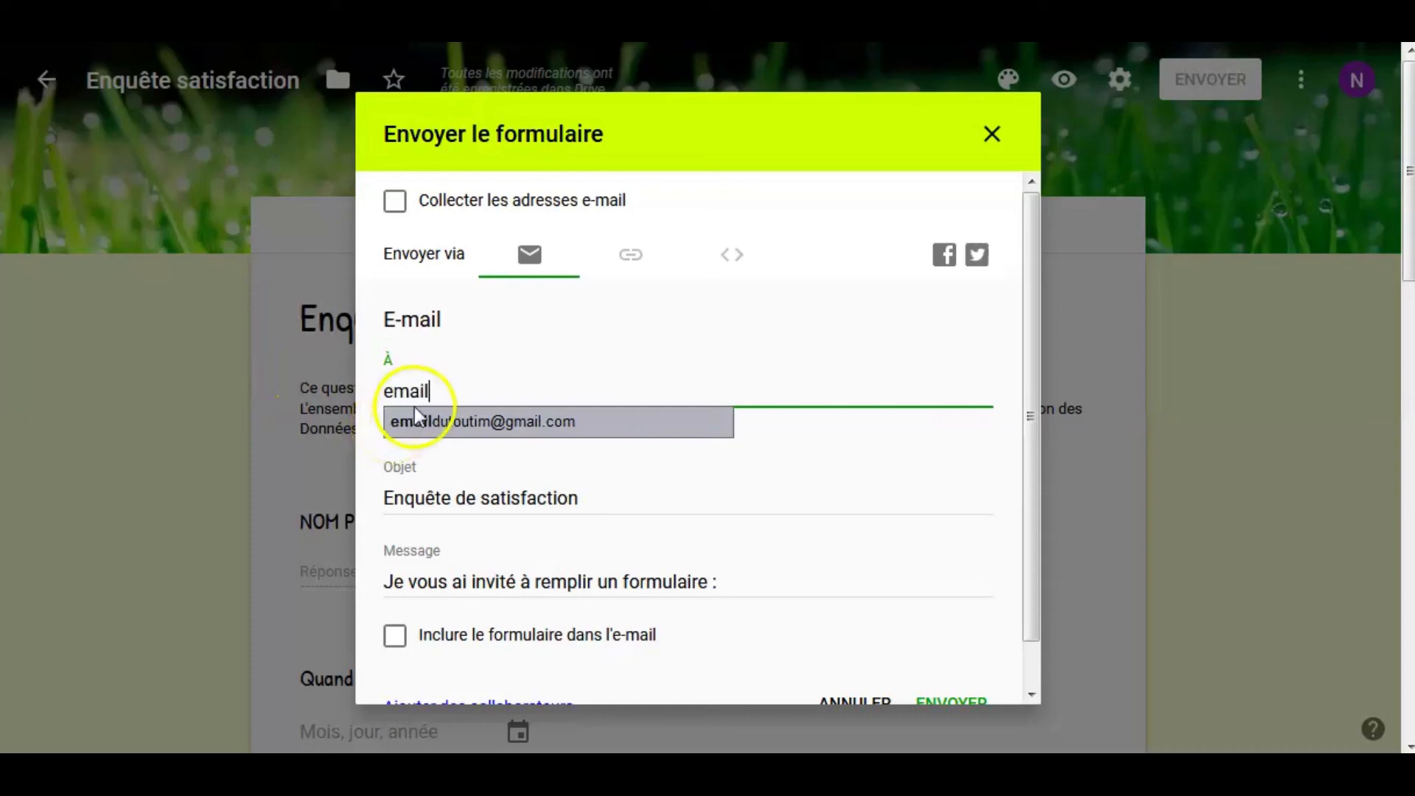
pyautogui.click(427, 429)
# Include the form in the body of the e-mail invitation and send it
pyautogui.click(464, 496)
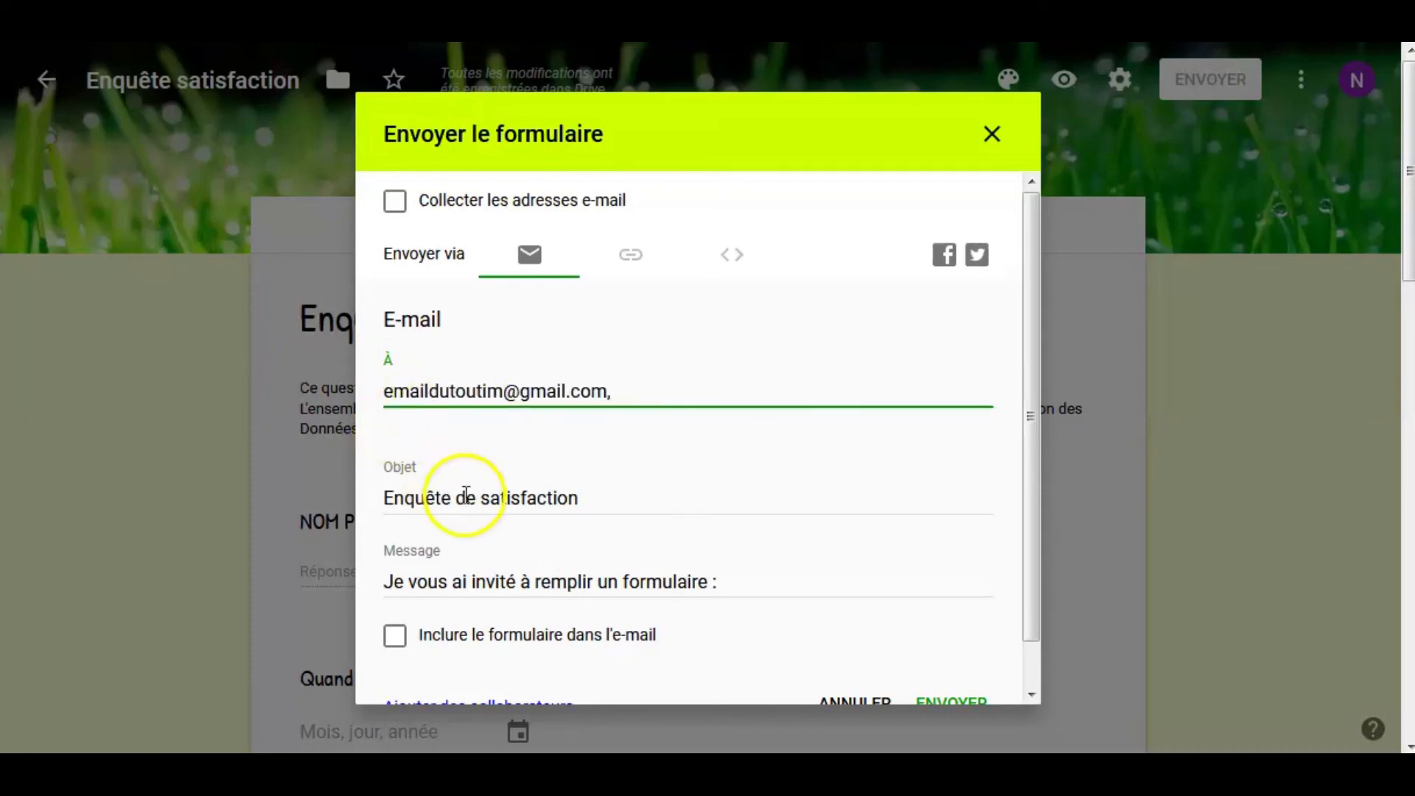
pyautogui.scroll(-1, 464, 496)
pyautogui.click(418, 442)
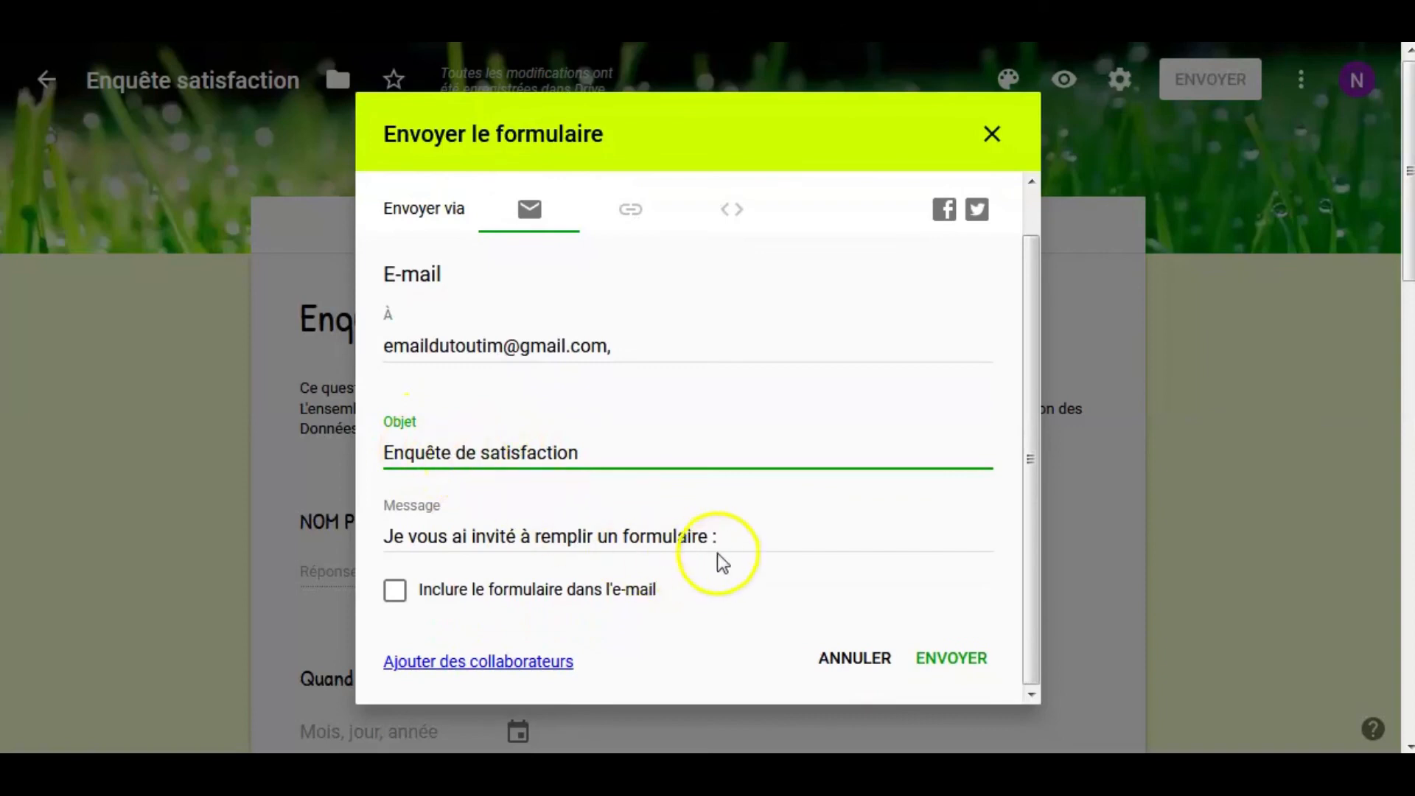
pyautogui.moveTo(718, 541); pyautogui.dragTo(316, 521)
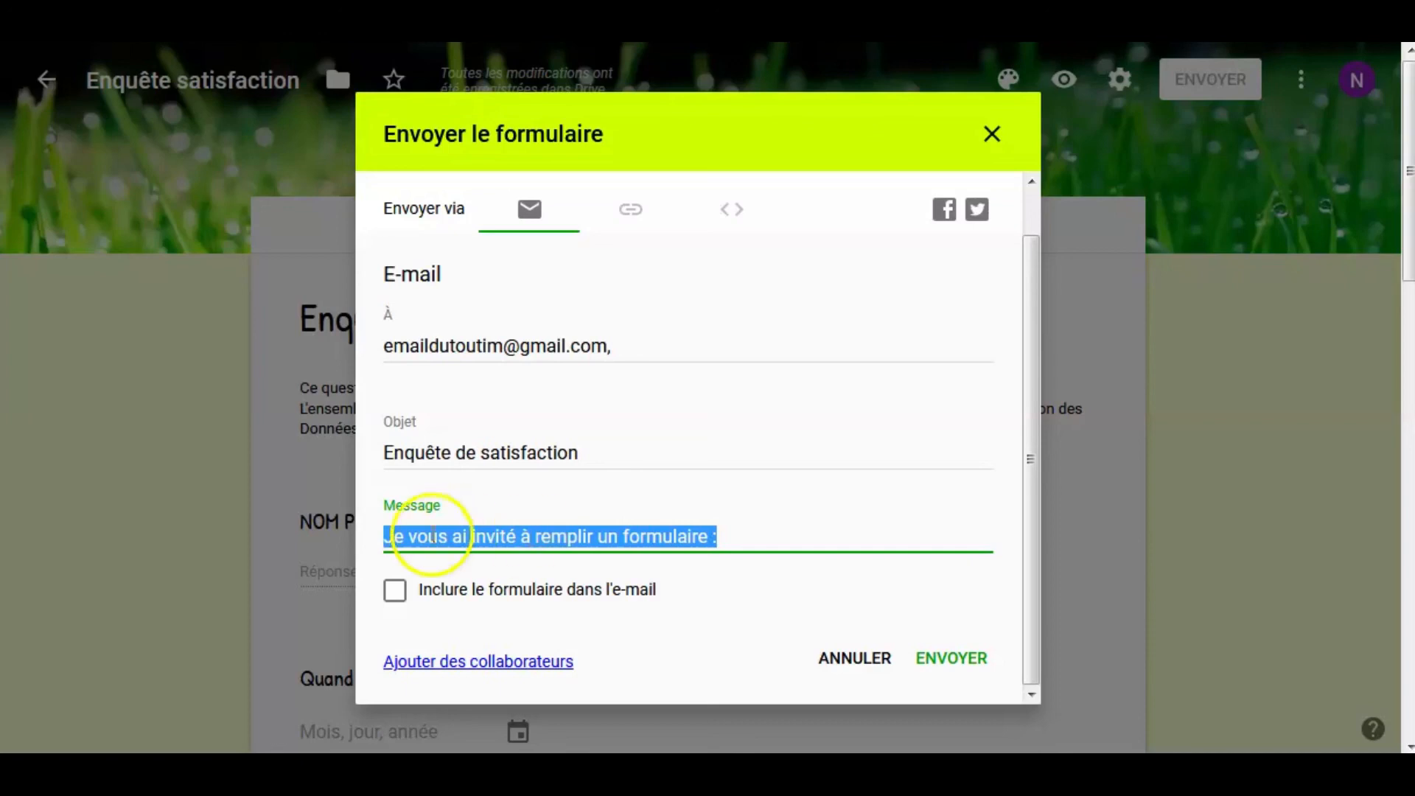
pyautogui.click(397, 598)
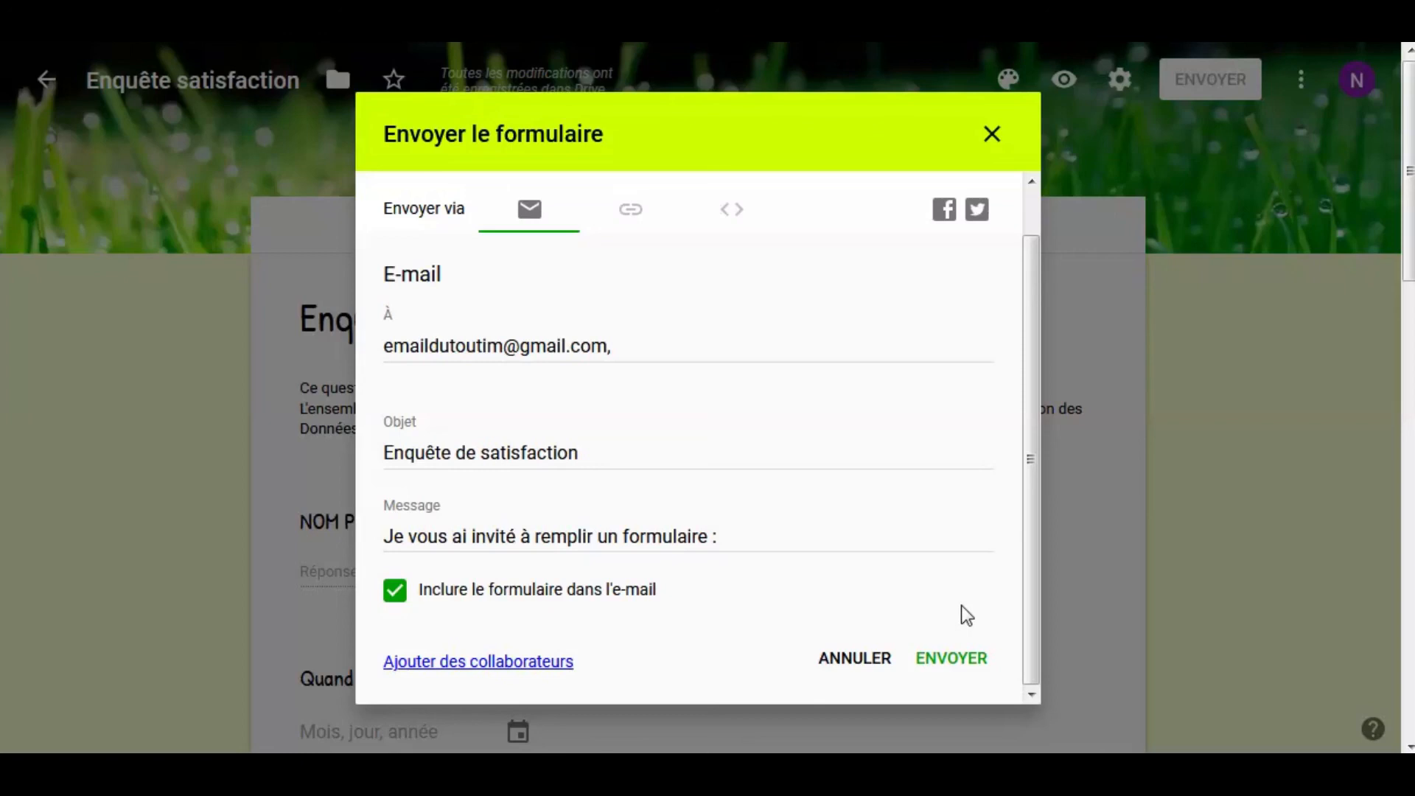
pyautogui.click(949, 660)
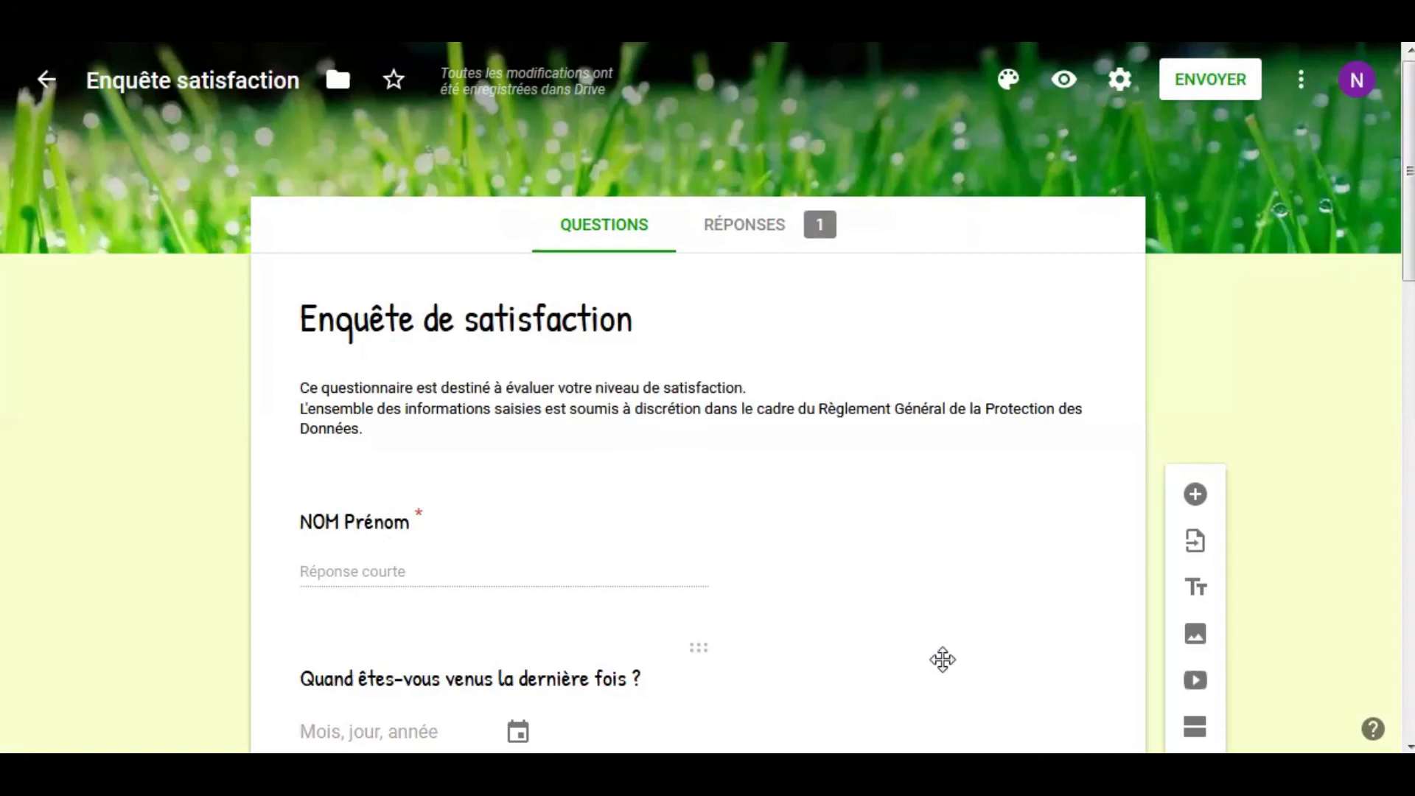
# Switch to Gmail, open the received Enquête satisfaction message and examine the embedded questionnaire and its Google Forms link
pyautogui.click(934, 625)
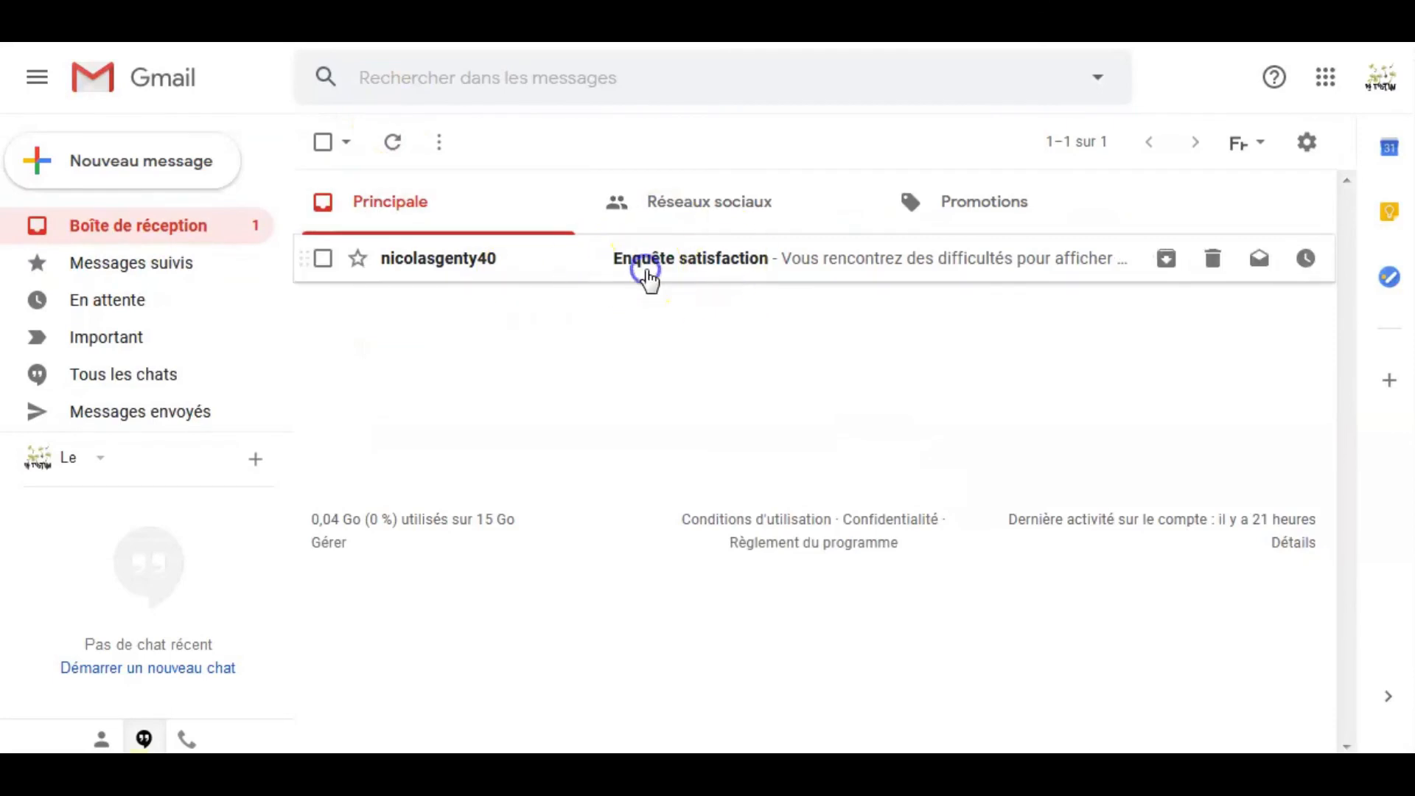
pyautogui.scroll(-15, 747, 480)
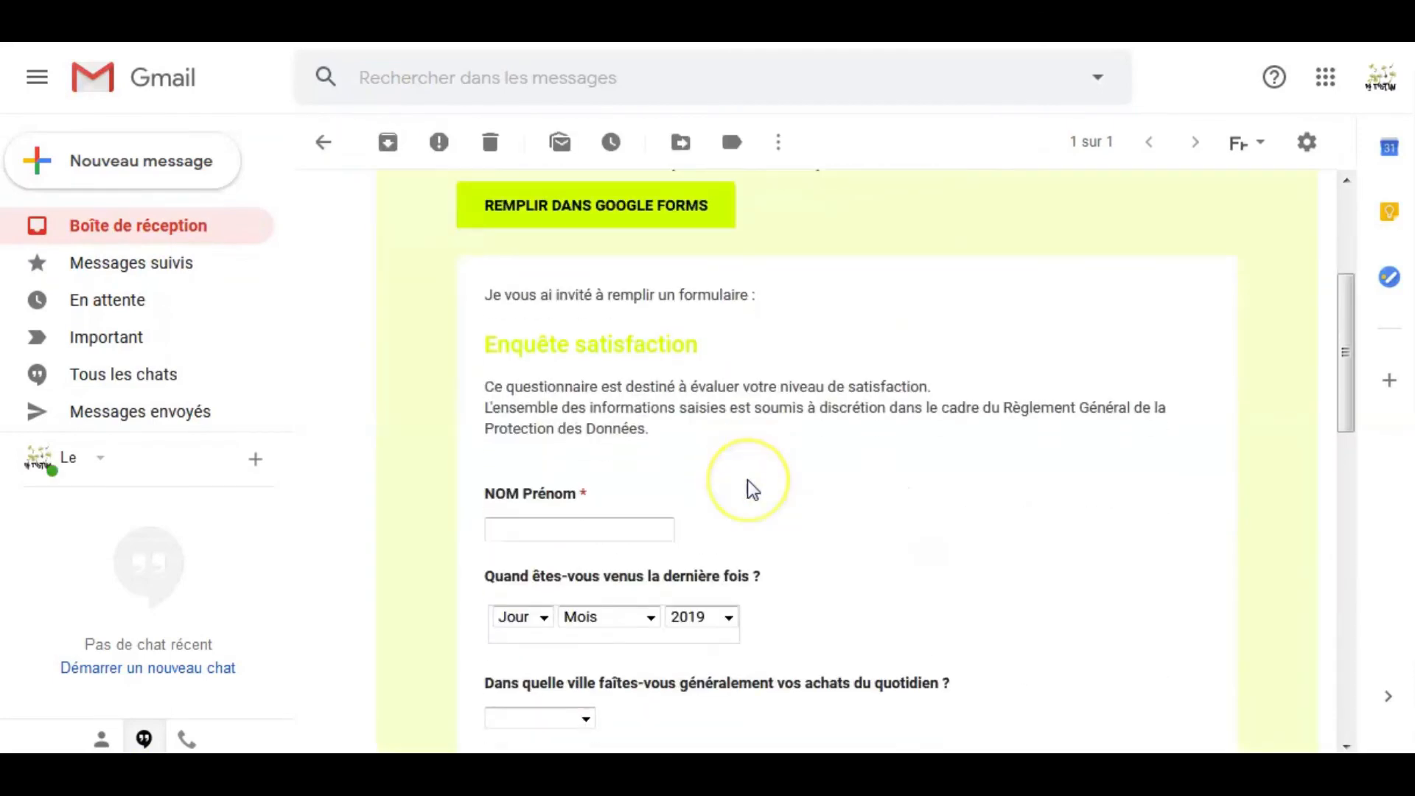
pyautogui.scroll(15, 749, 484)
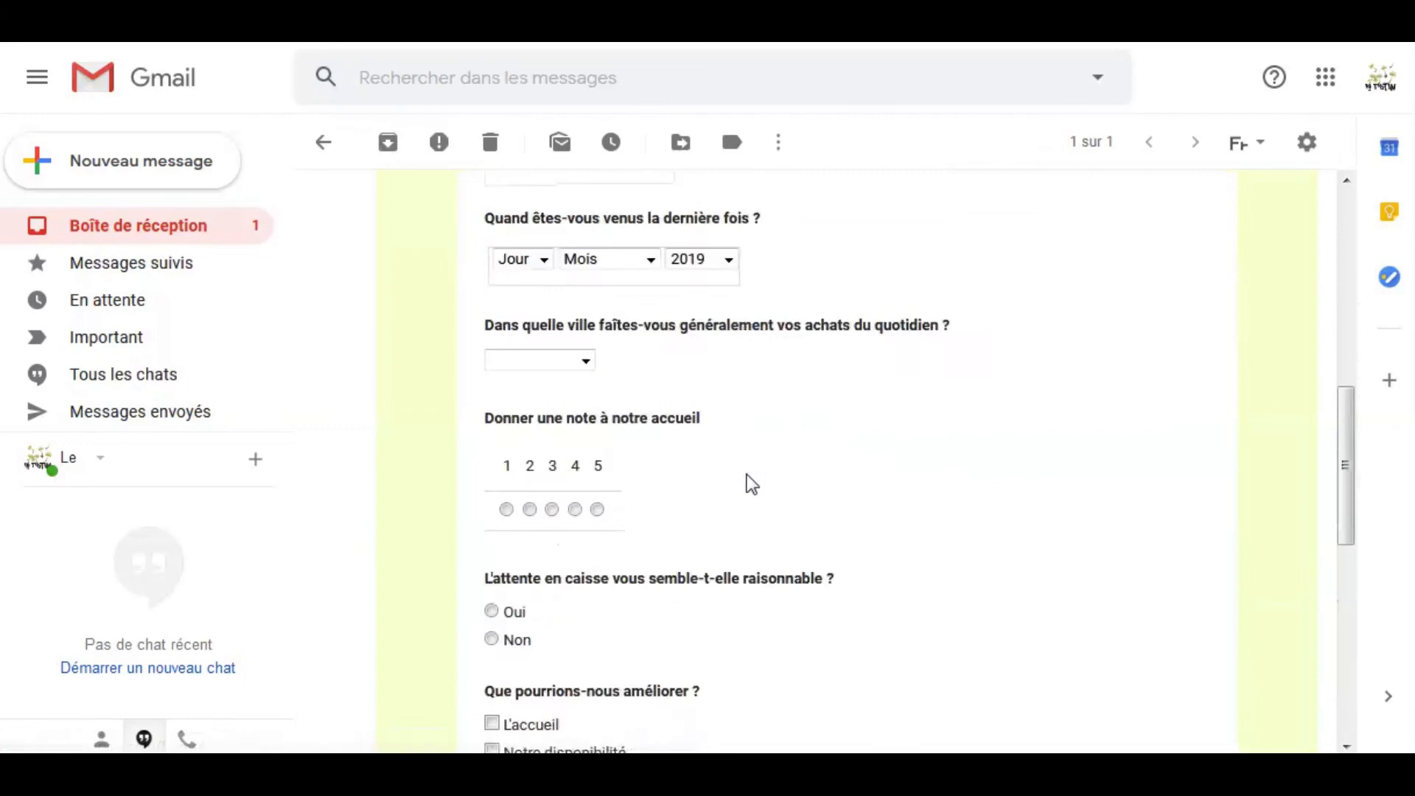
pyautogui.click(783, 377)
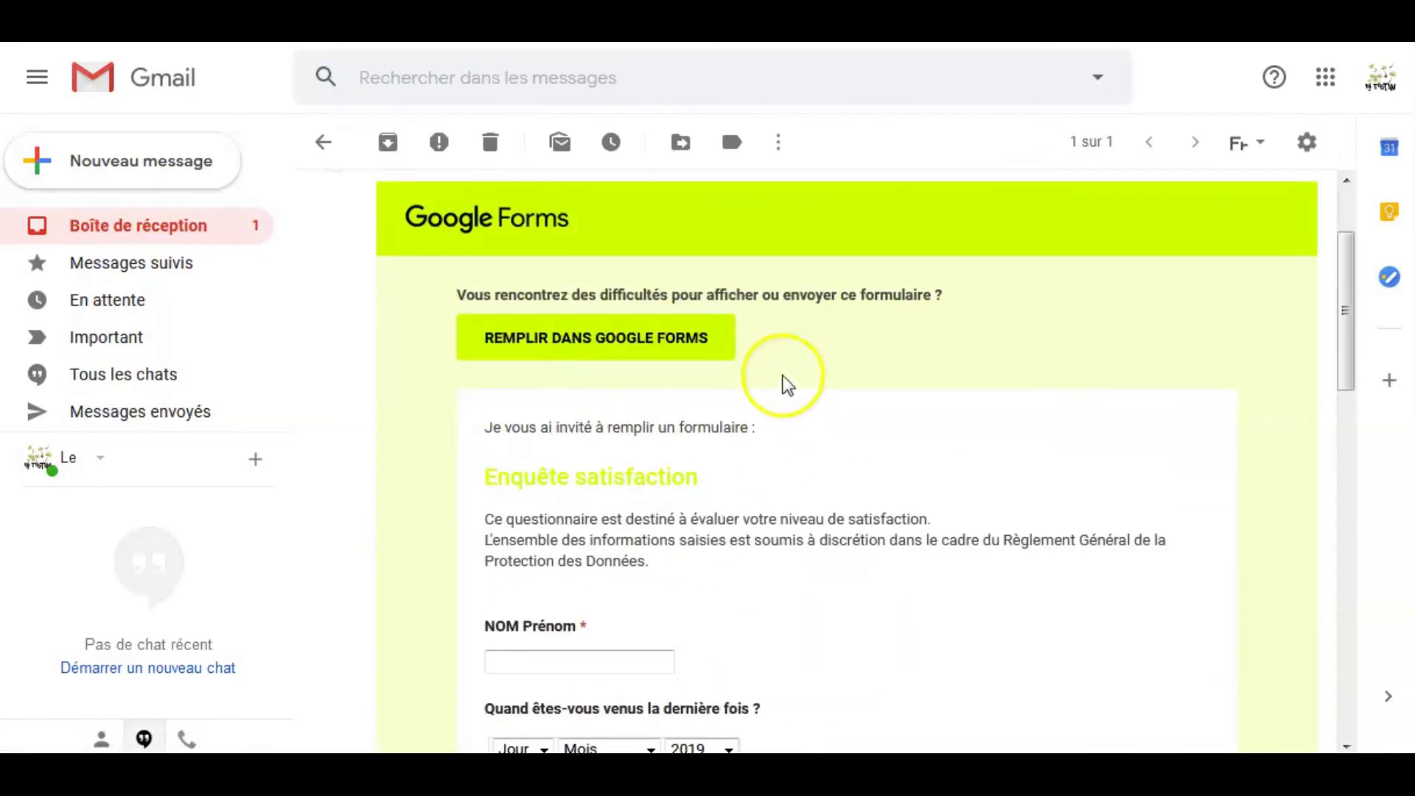
pyautogui.click(631, 345)
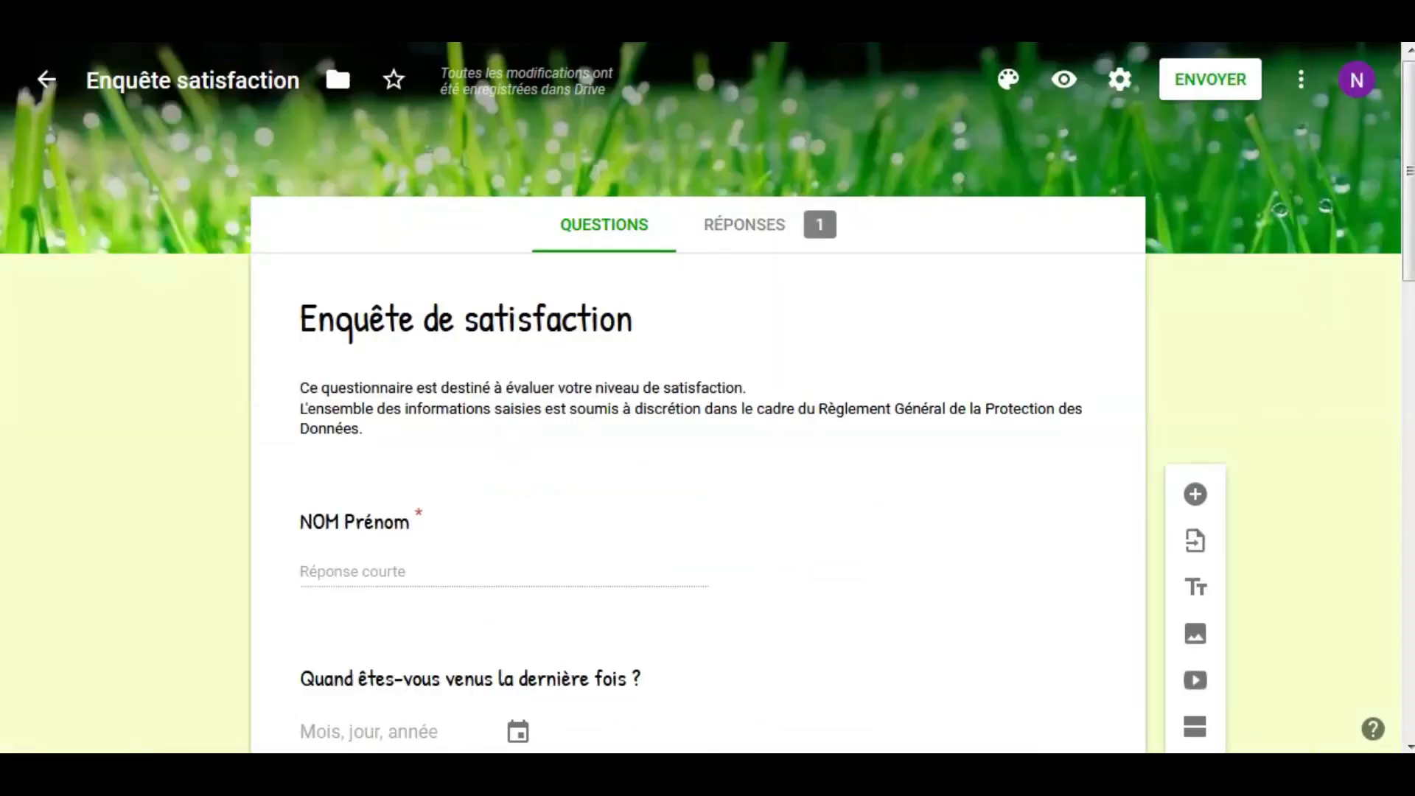
# Back in the Google Forms editor, examine the response summary and the spreadsheet export option, and return to the questions
pyautogui.scroll(-5, 743, 497)
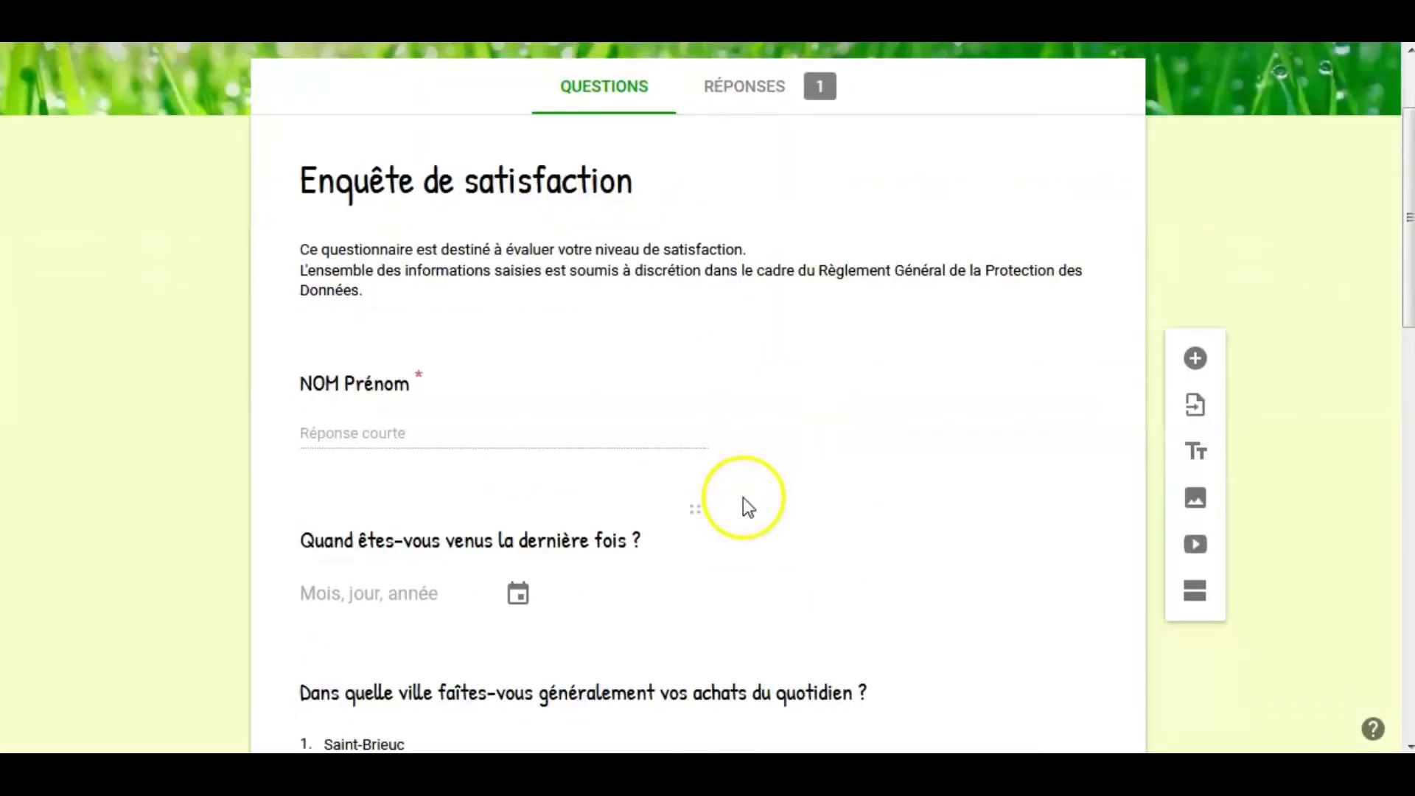
pyautogui.scroll(5, 743, 497)
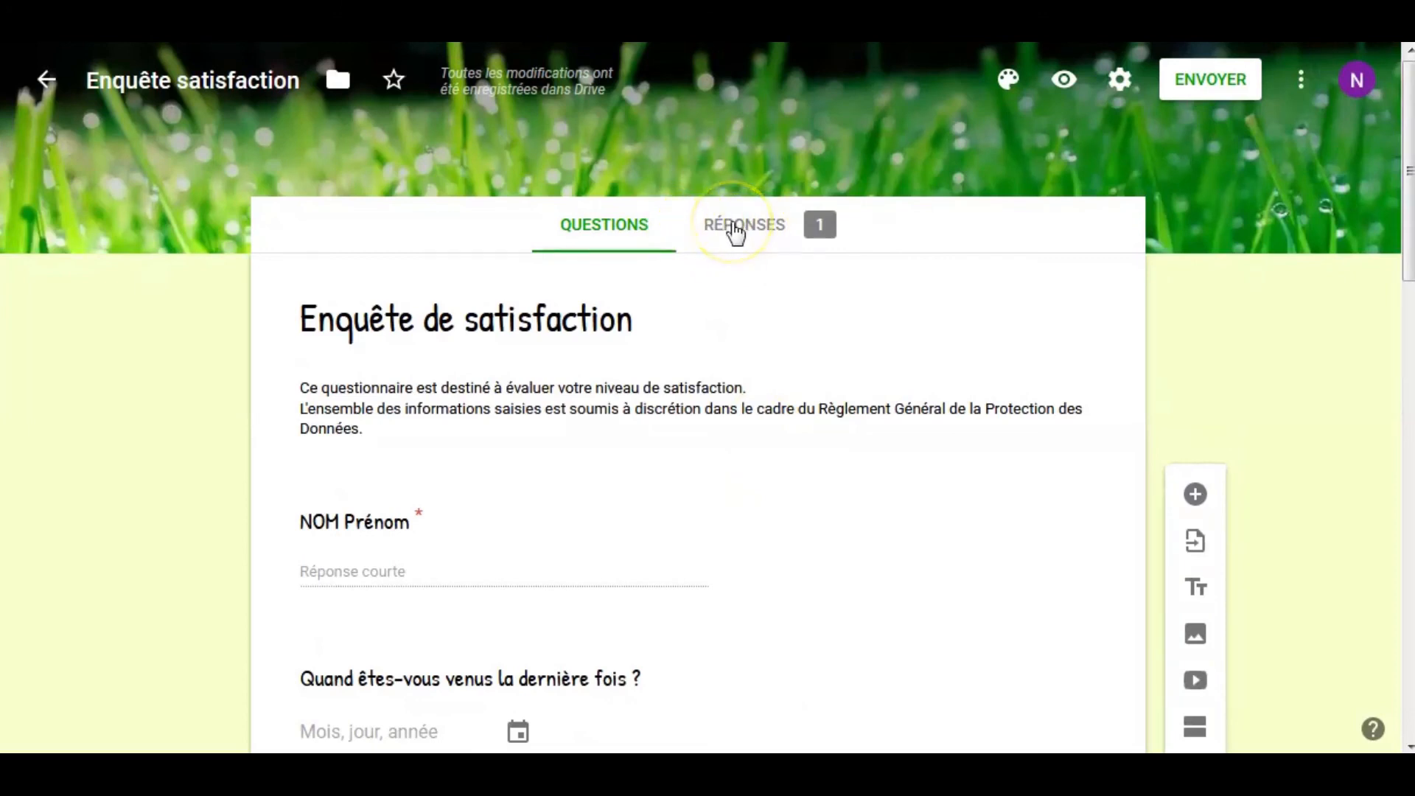
pyautogui.click(734, 225)
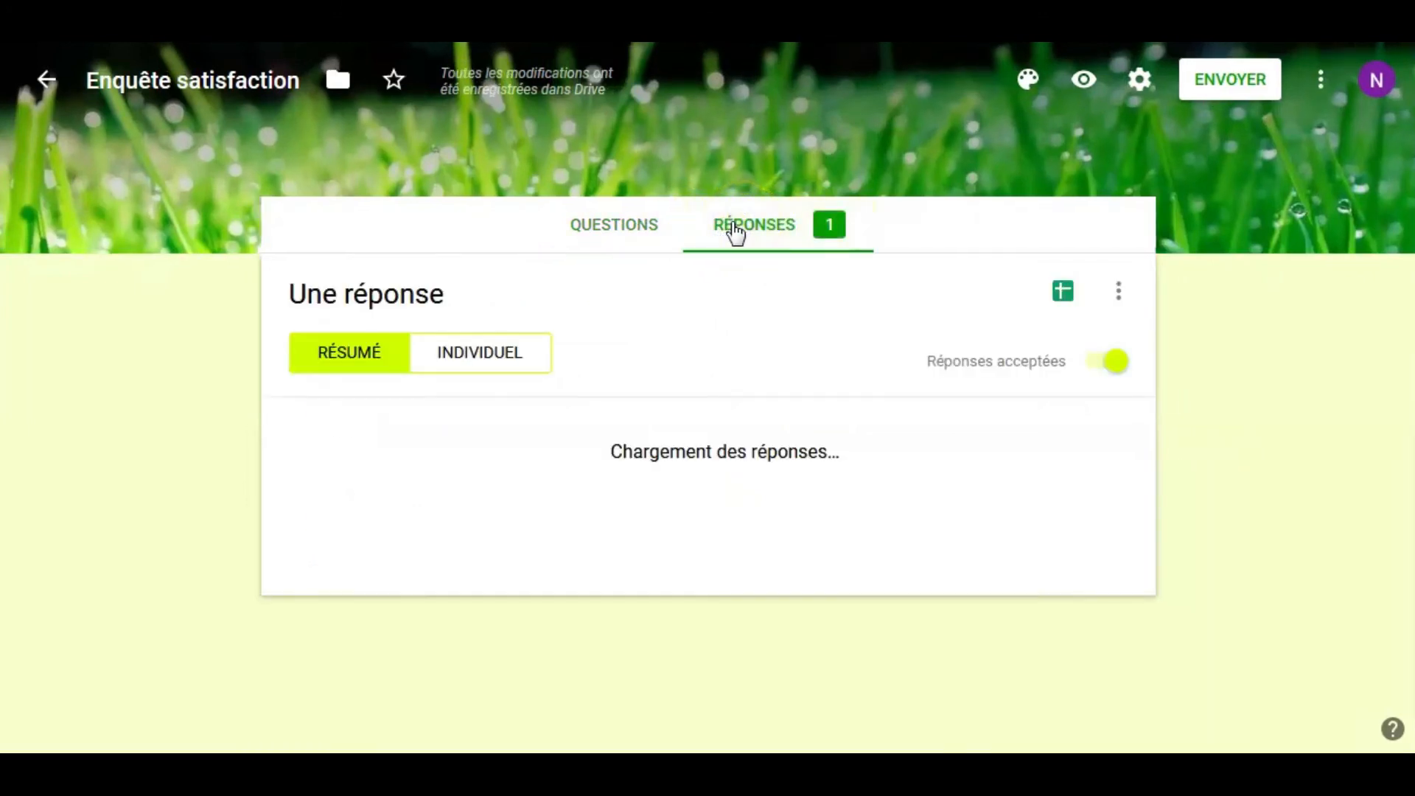
pyautogui.scroll(-7, 600, 567)
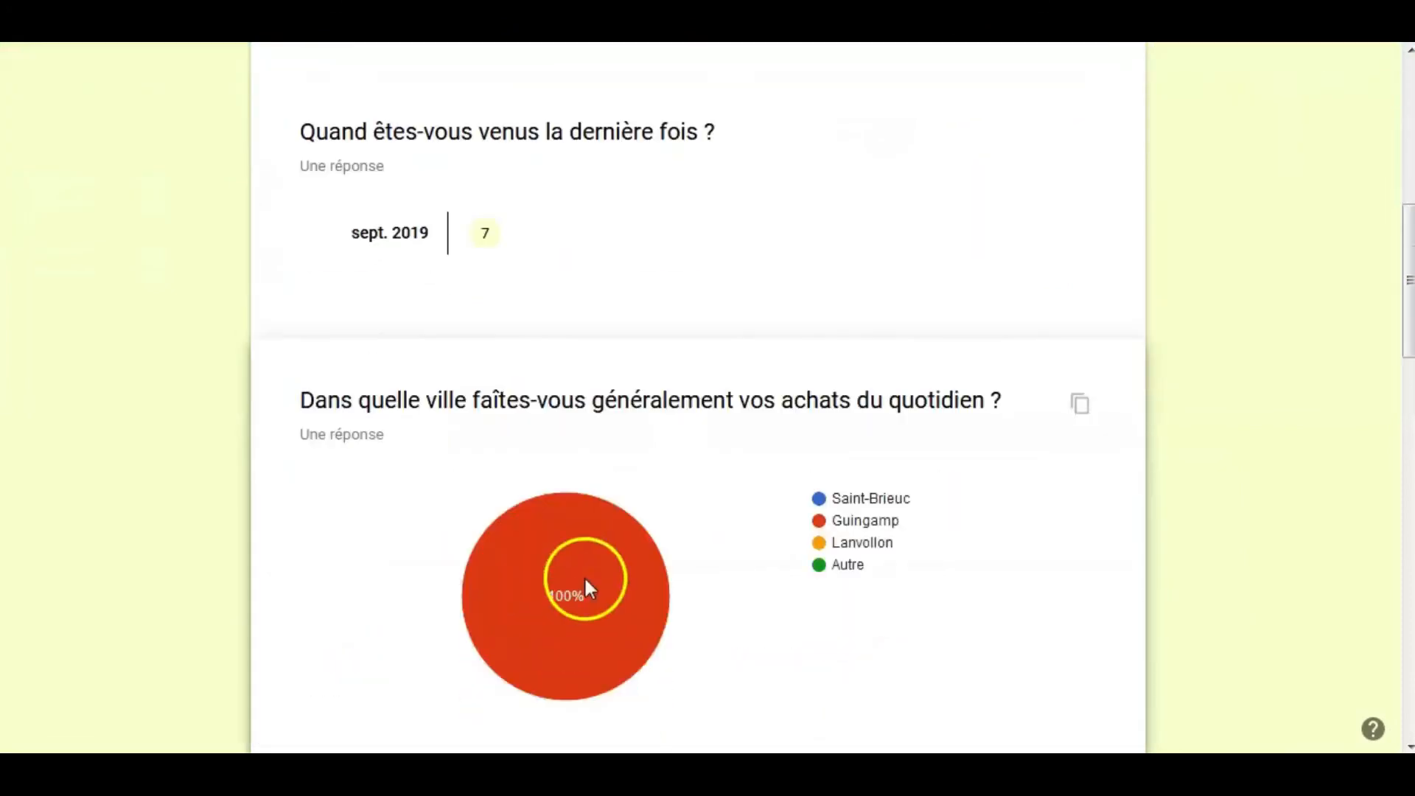
pyautogui.scroll(7, 584, 588)
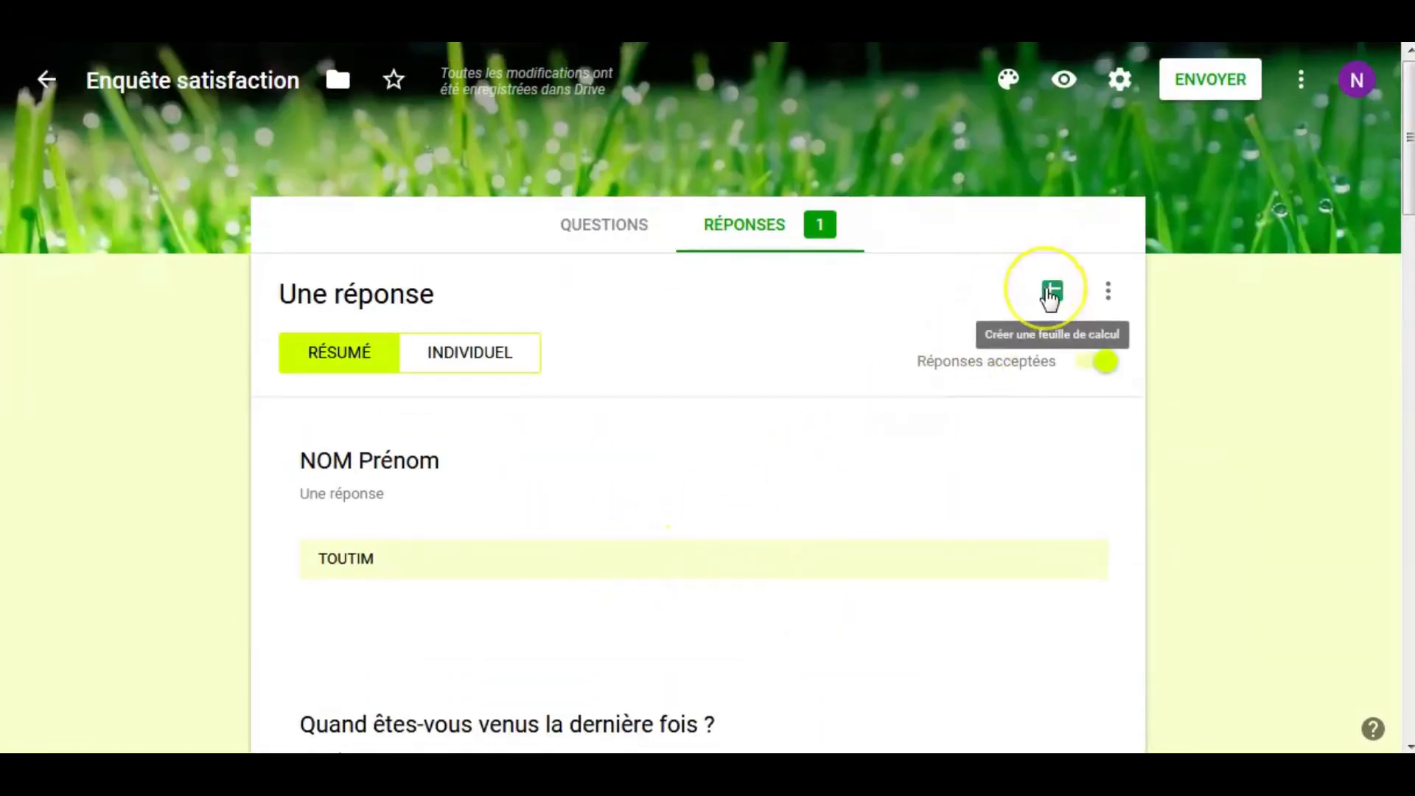
pyautogui.click(1050, 295)
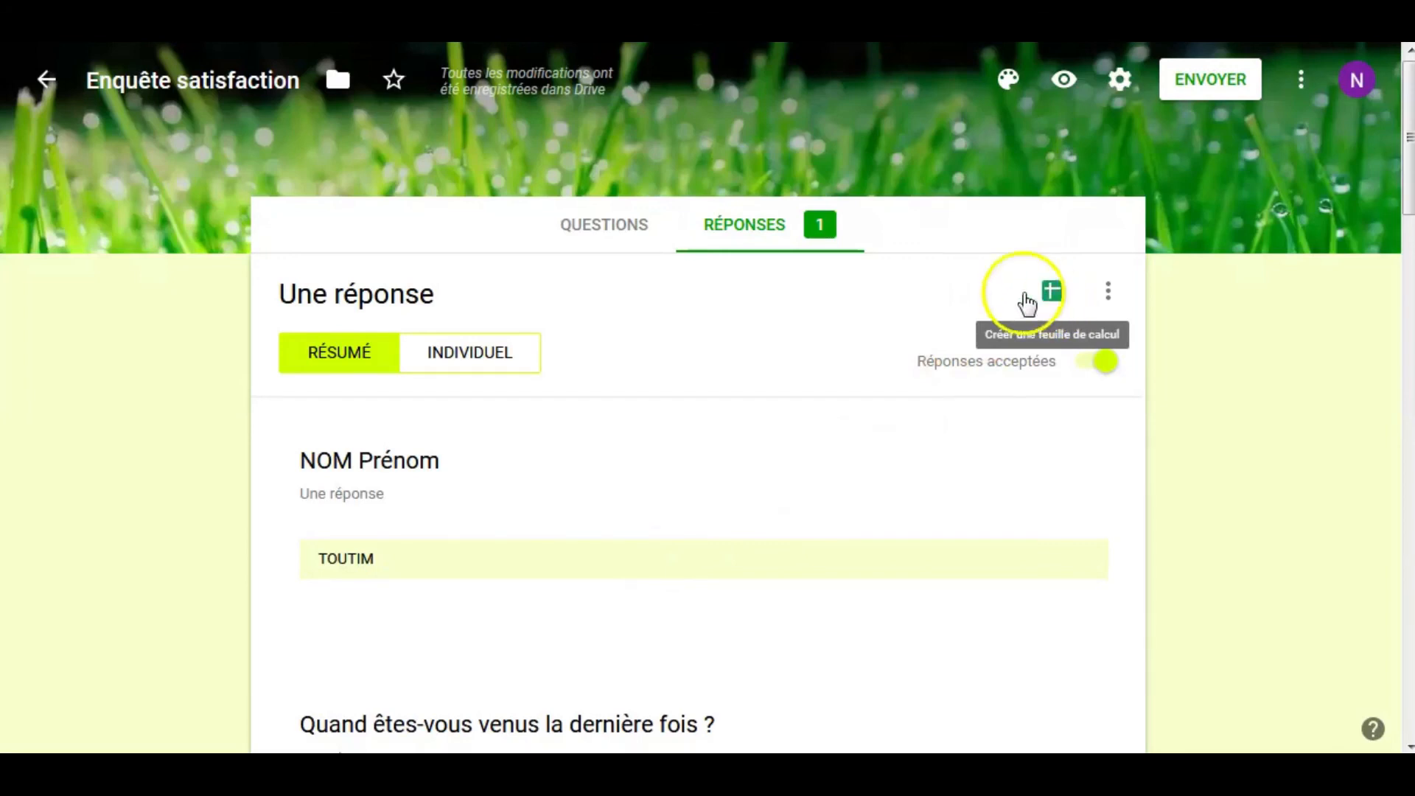
pyautogui.click(624, 235)
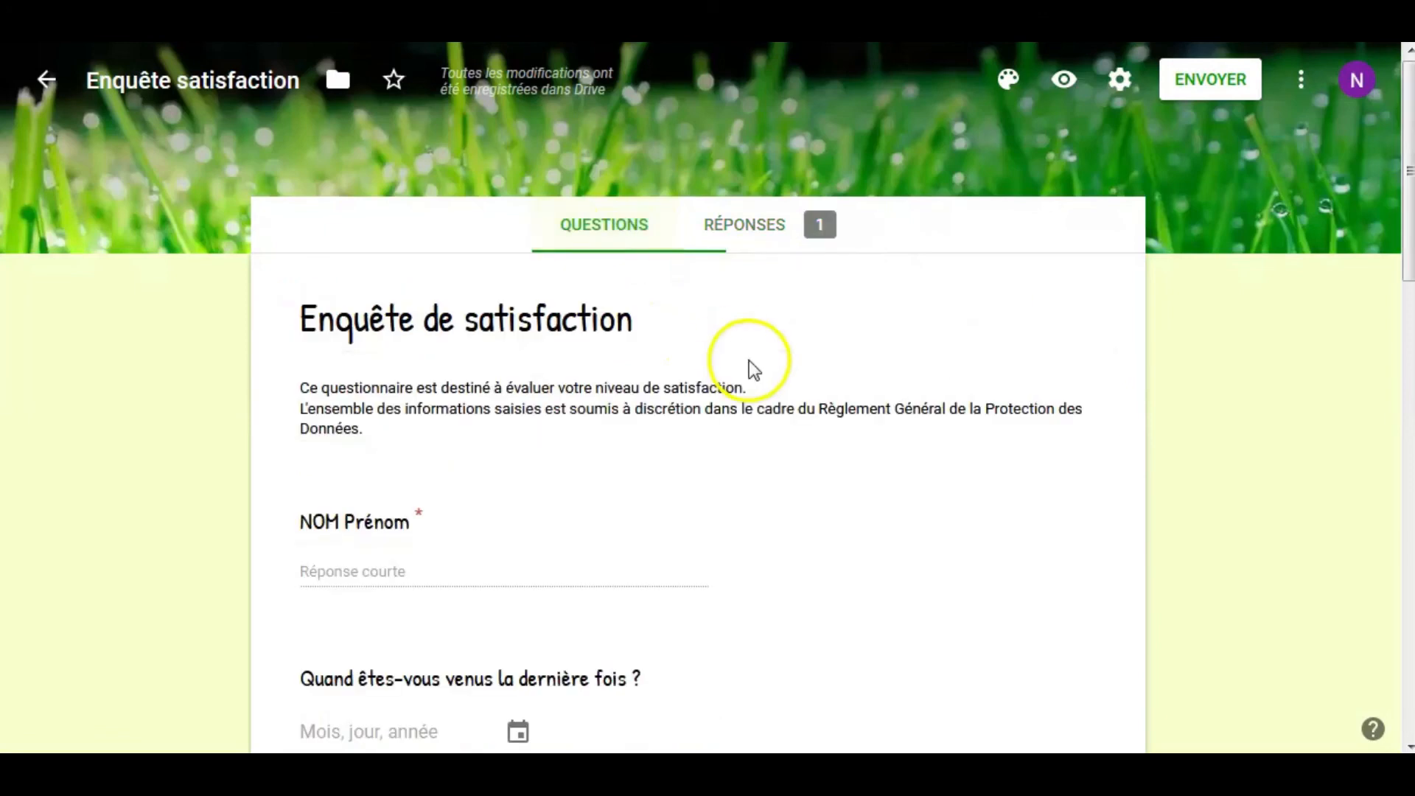